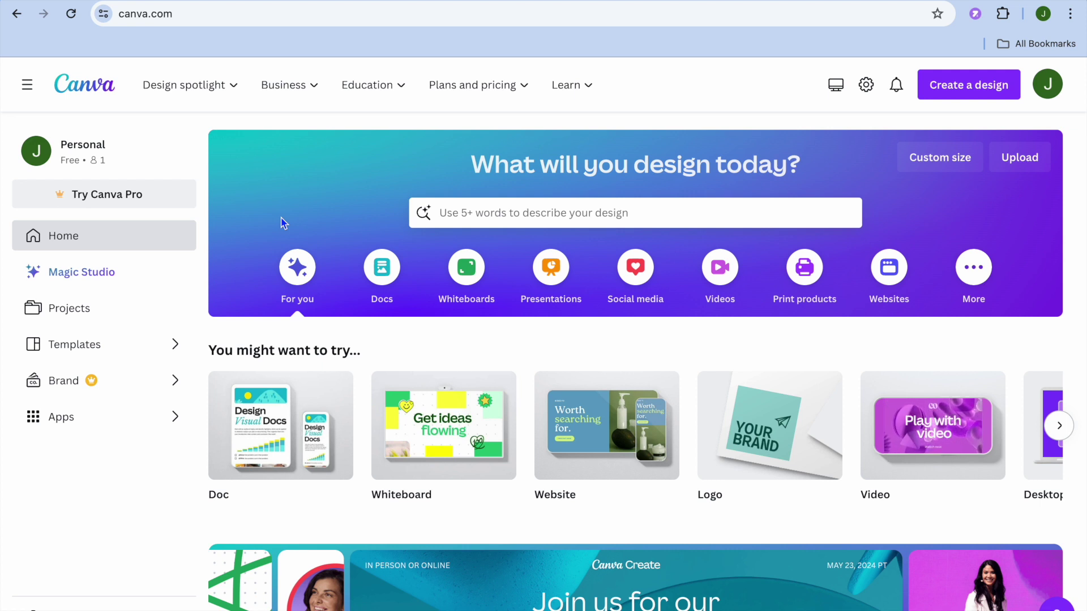
Search the templates for "hair salon website" and look through the designs for a suitable beauty website
click(498, 214)
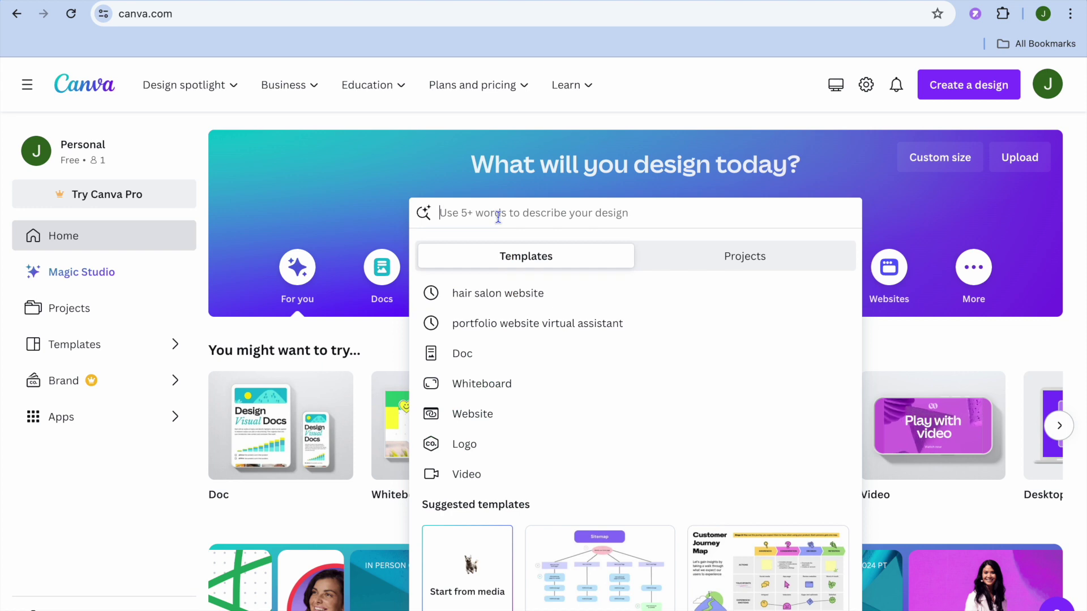
click(505, 300)
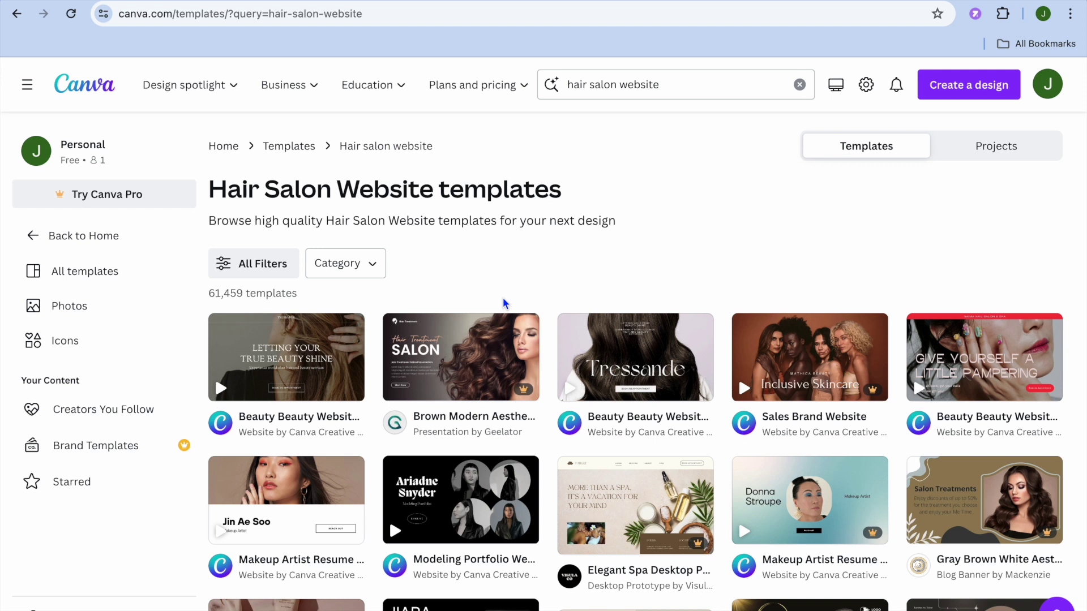
mouse_move(314, 394)
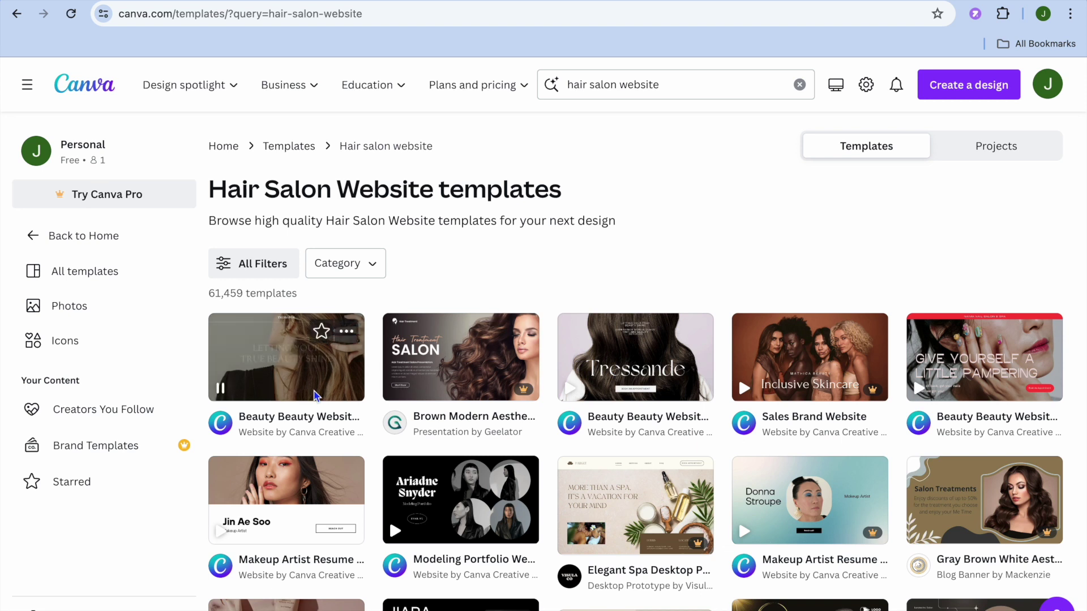
mouse_move(525, 396)
mouse_move(634, 398)
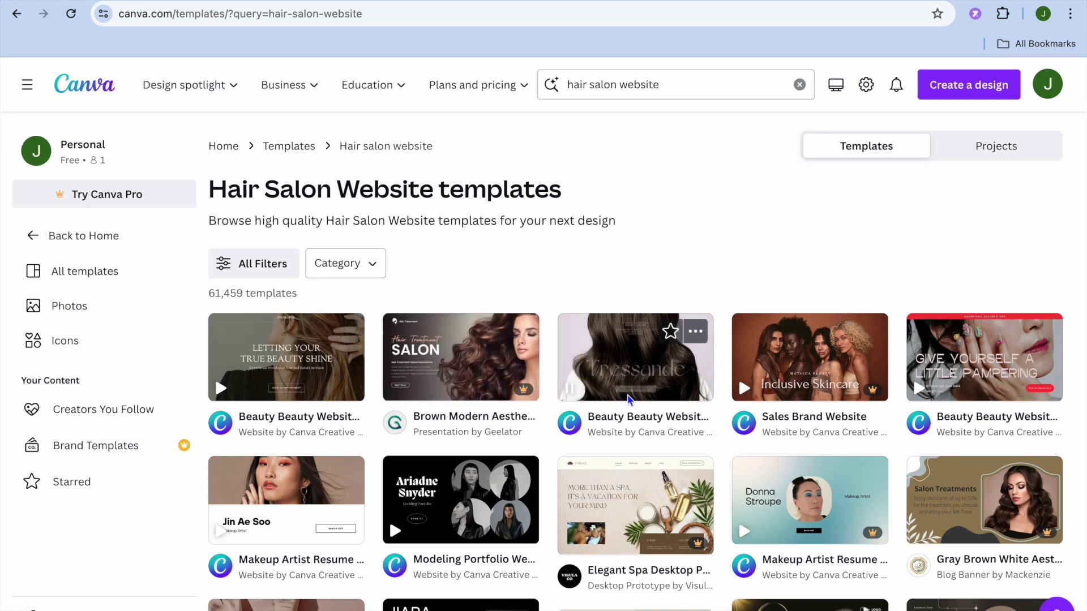
scroll(628, 398, down, 3)
scroll(630, 399, down, 1)
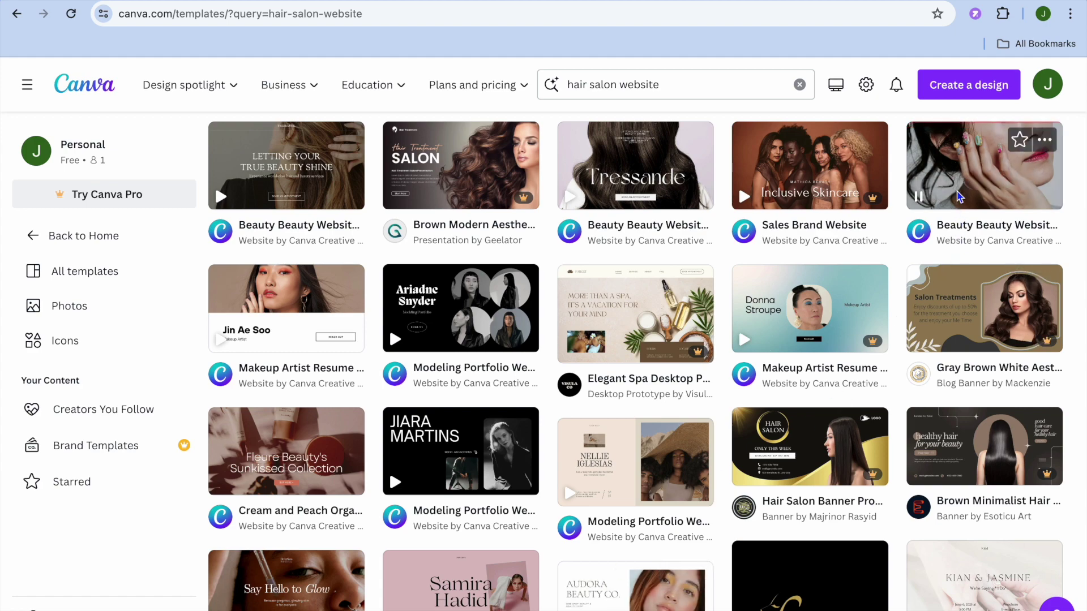
Open the "Beauty Beauty Website in Bright Red Pink Classy Neons Style" template for customizing
click(958, 189)
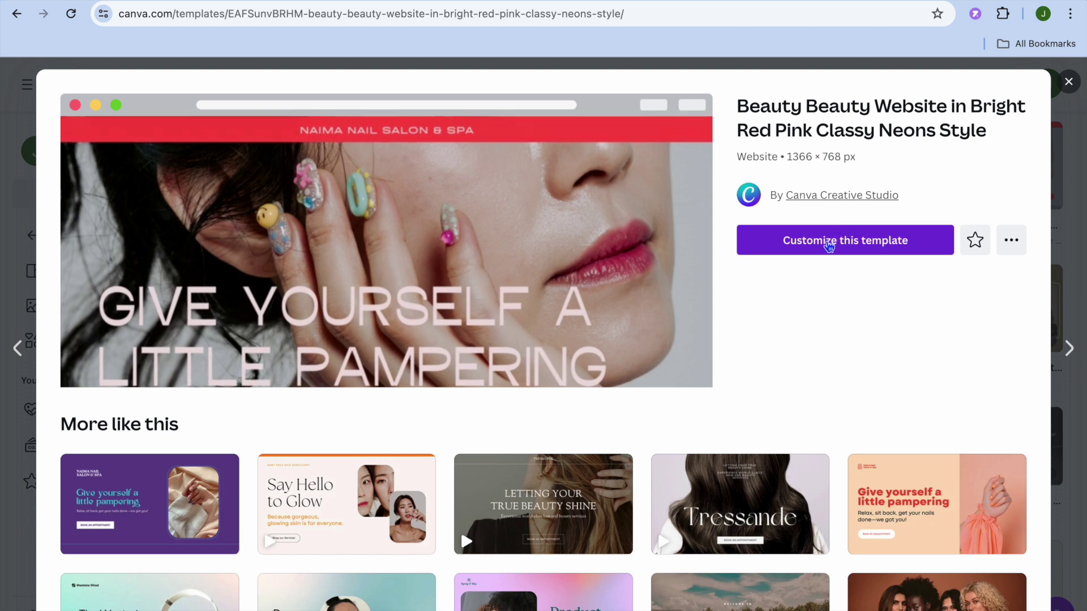
click(843, 247)
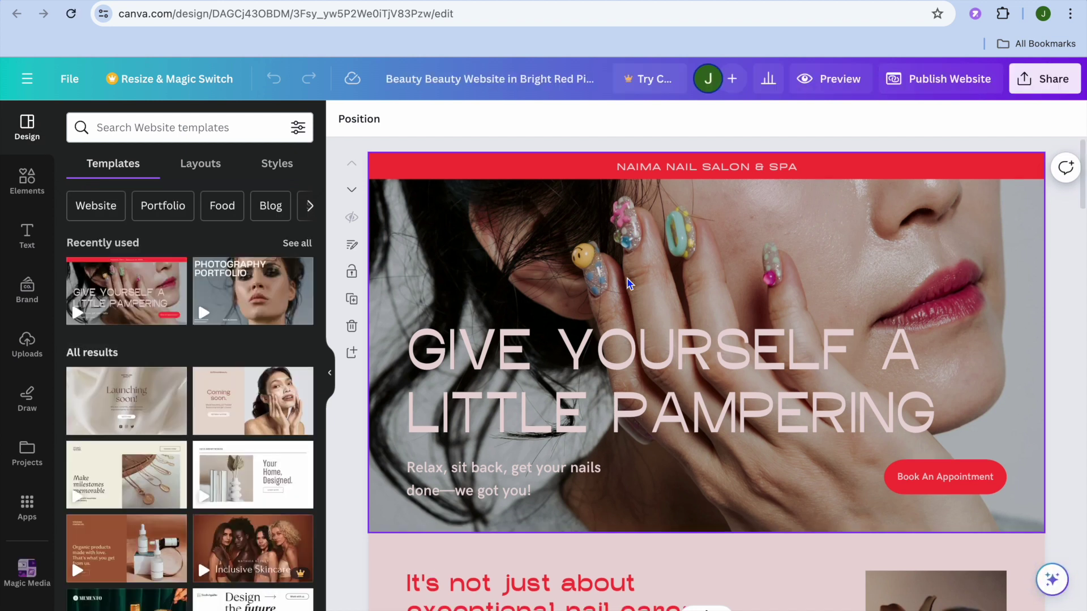
scroll(628, 283, down, 3)
scroll(629, 283, up, 3)
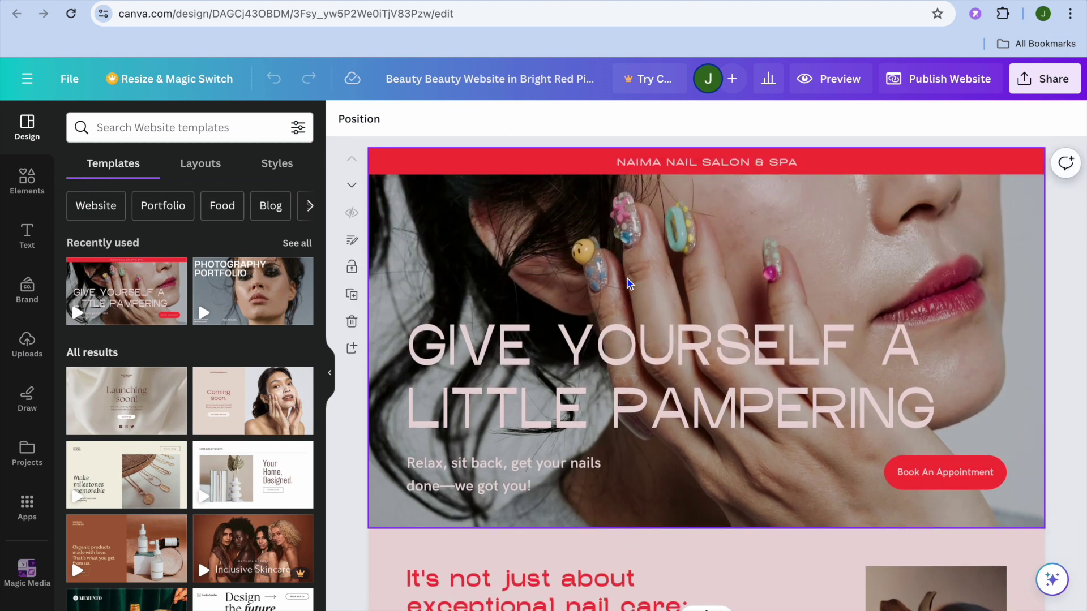
Change the salon name in the red header banner to "TEST HAIR SALON & SPA"
click(652, 165)
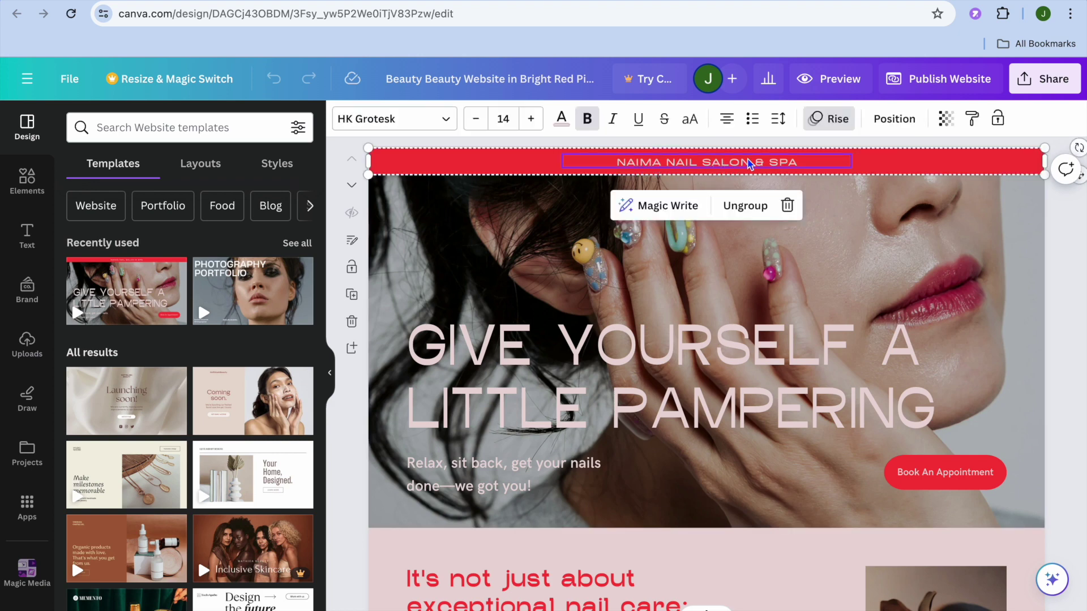
double_click(693, 163)
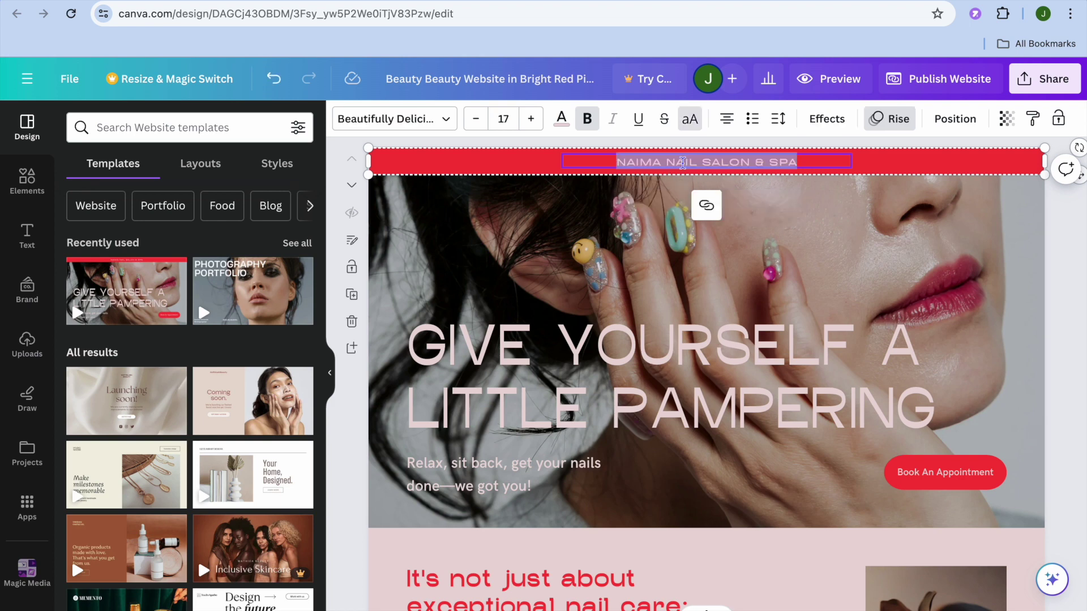
click(695, 161)
drag(695, 161, 602, 161)
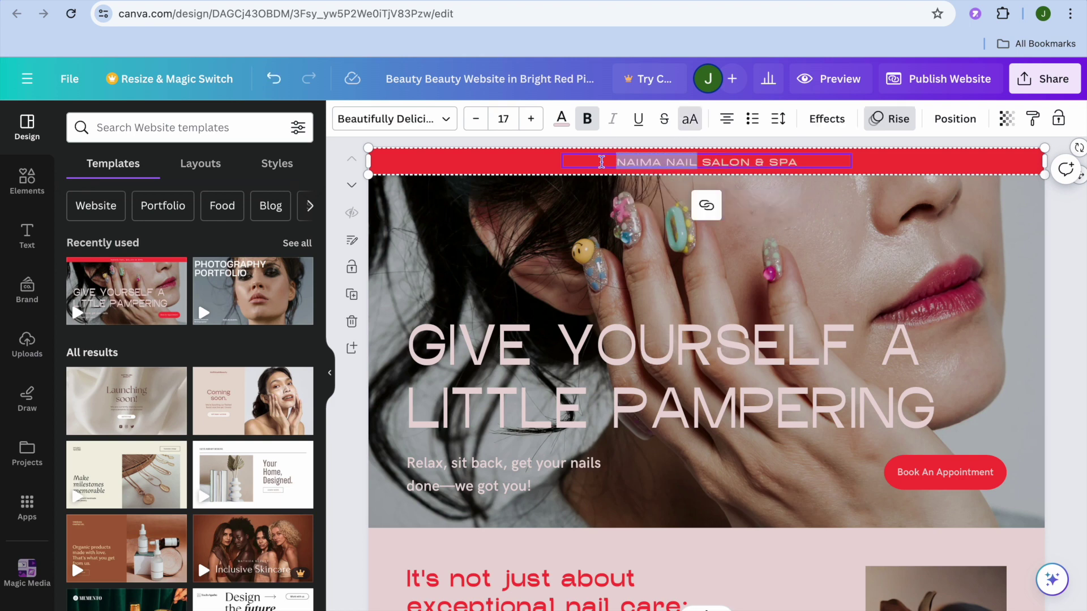
text(T)
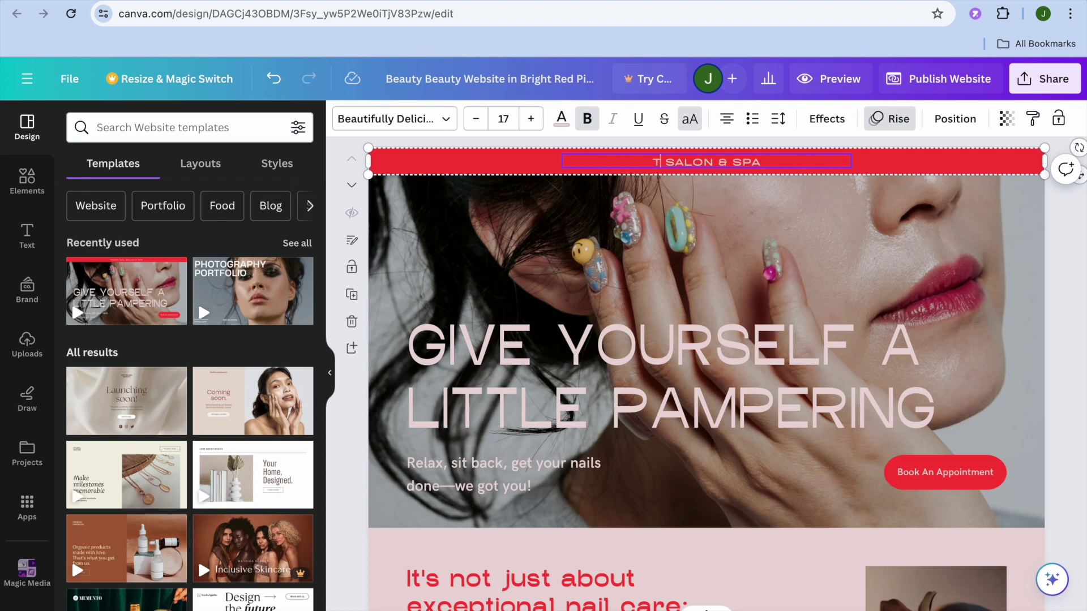
text(EST)
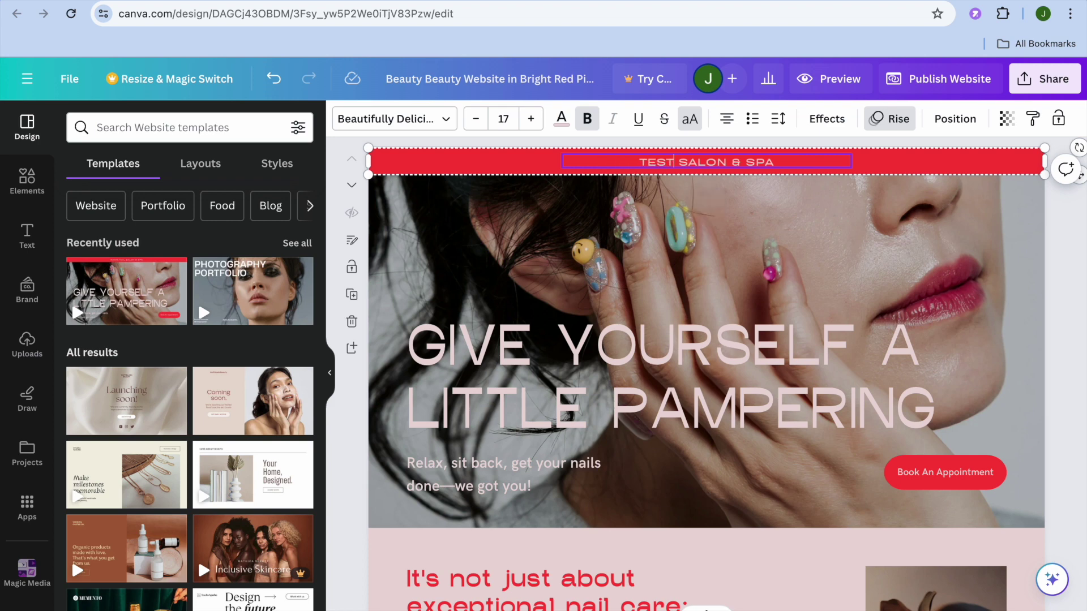
text( HAIR)
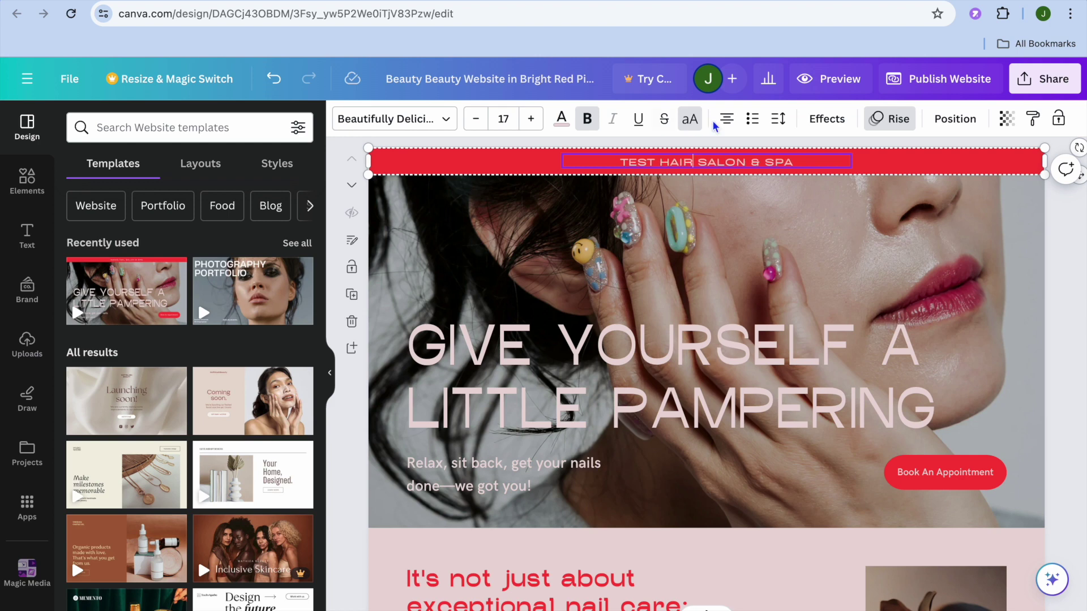
Show the fill colour options for the red header banner, and select the hero section's background photo
click(908, 168)
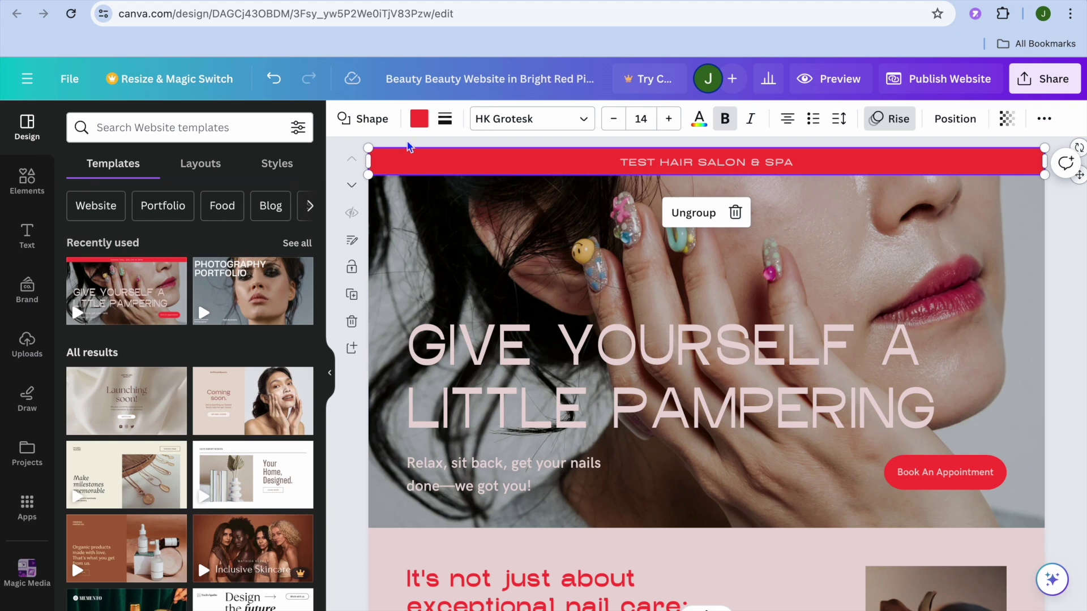
click(417, 120)
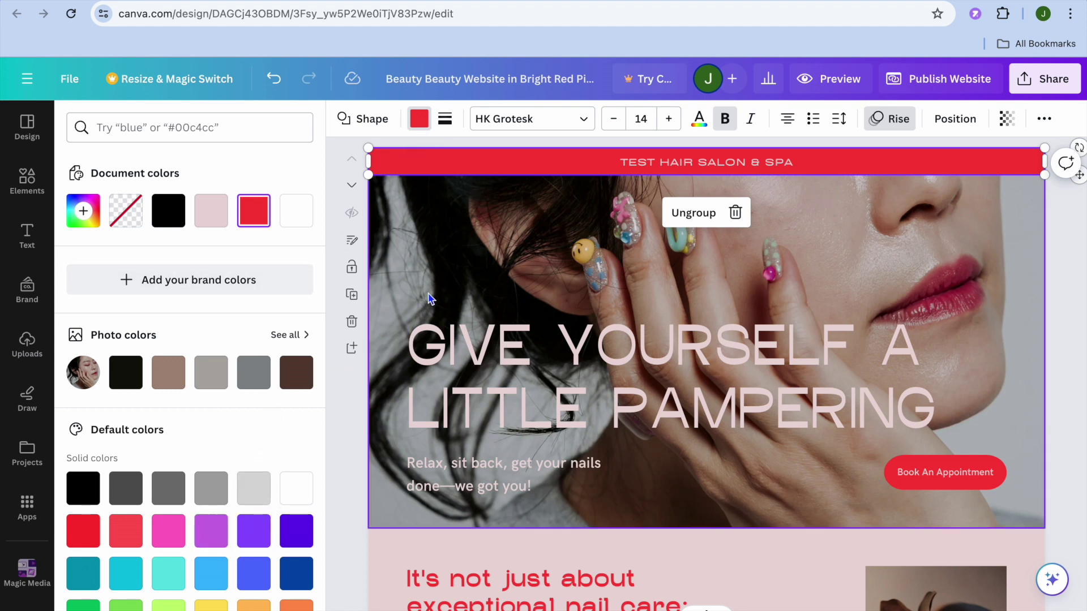
click(433, 265)
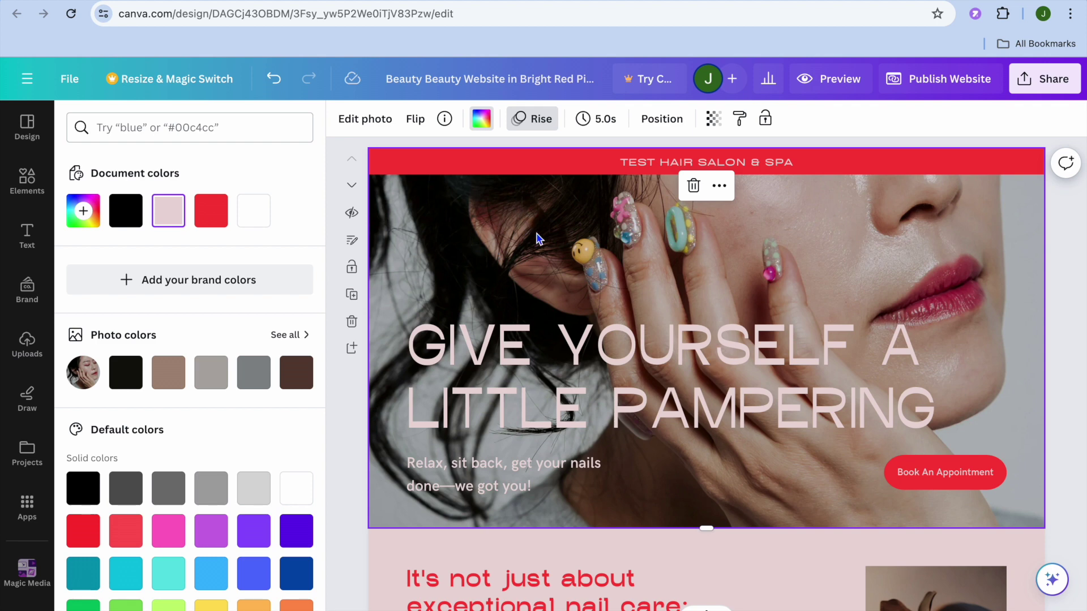
Search the design elements for "hair salon" and limit the results to photos
click(28, 344)
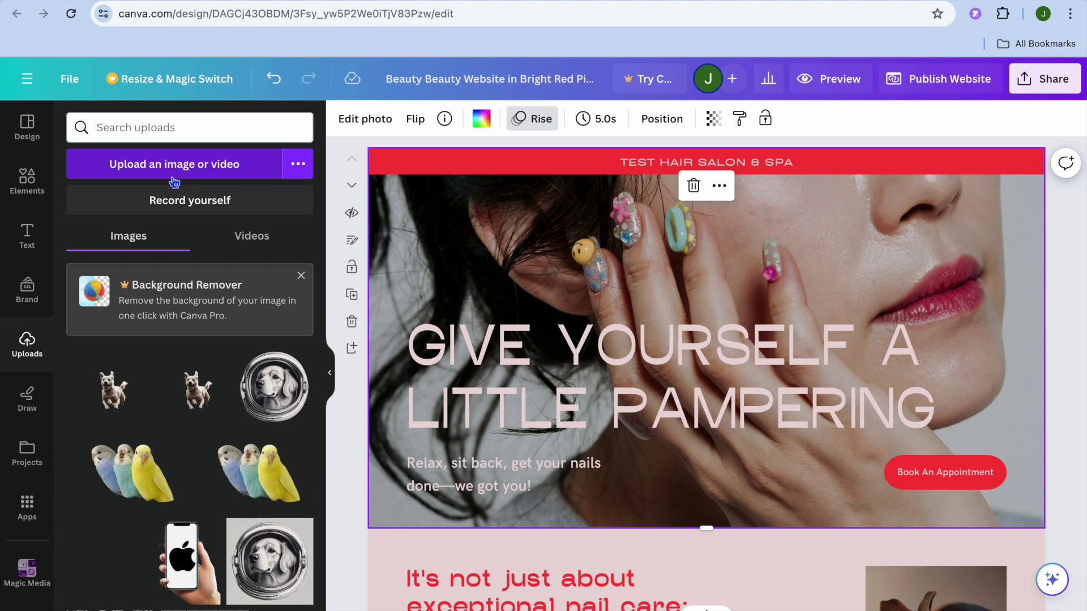
click(29, 184)
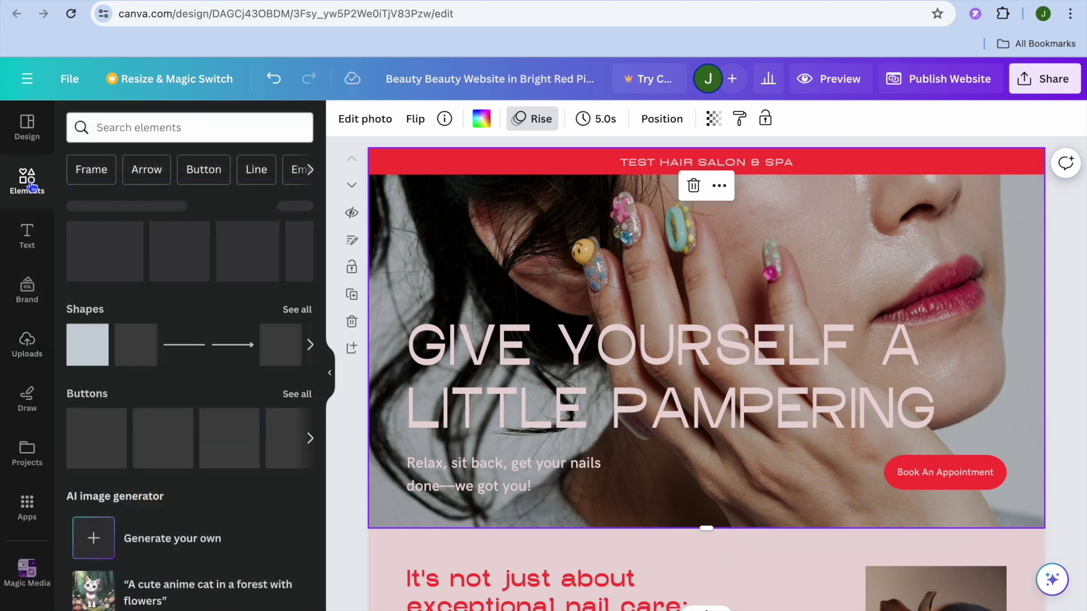
click(136, 128)
text(h)
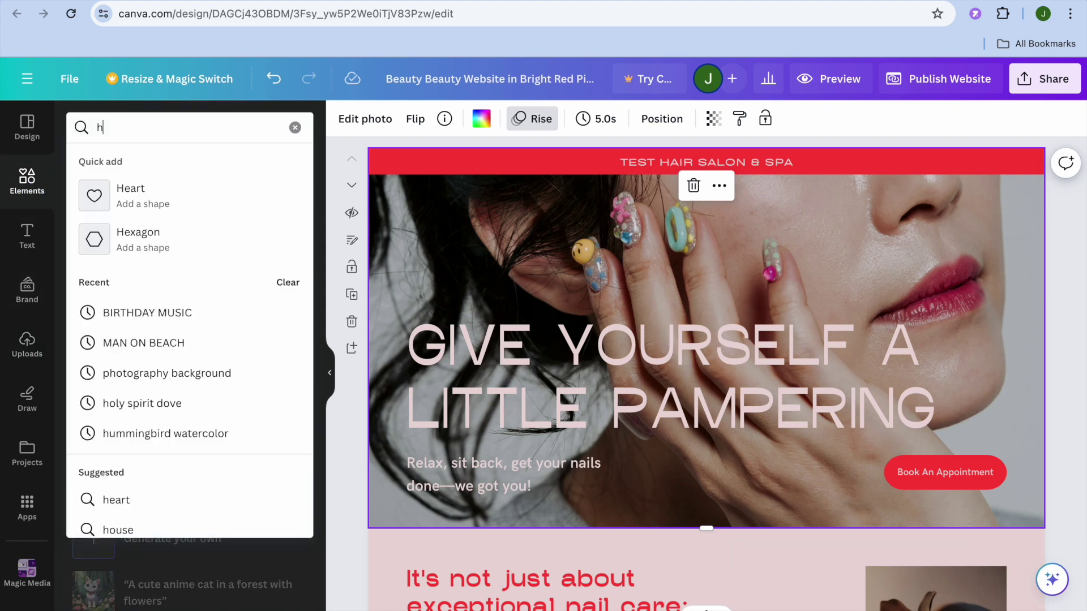
text(air)
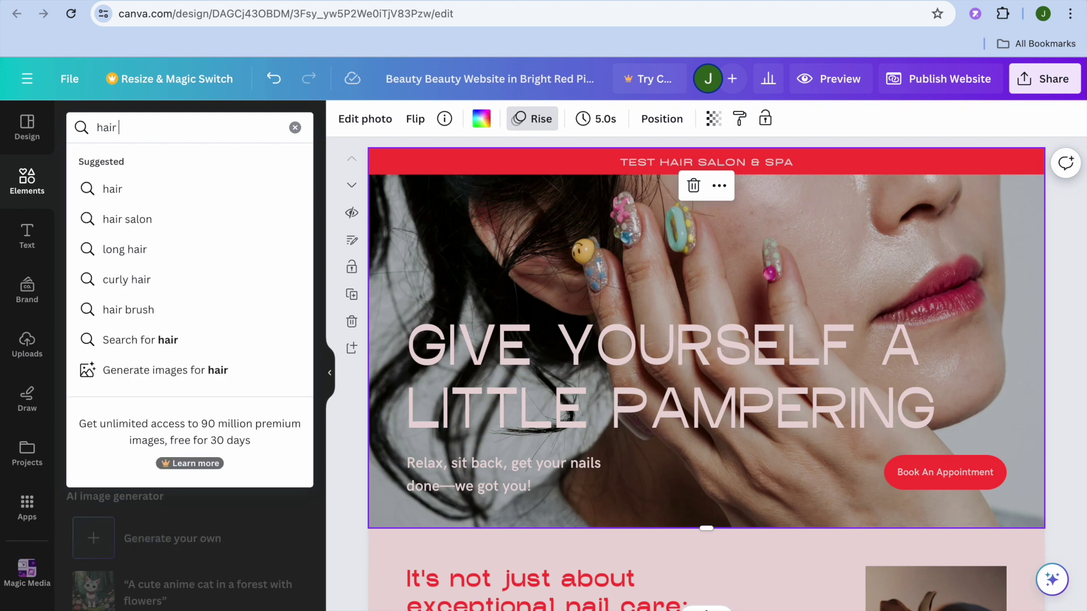
click(146, 221)
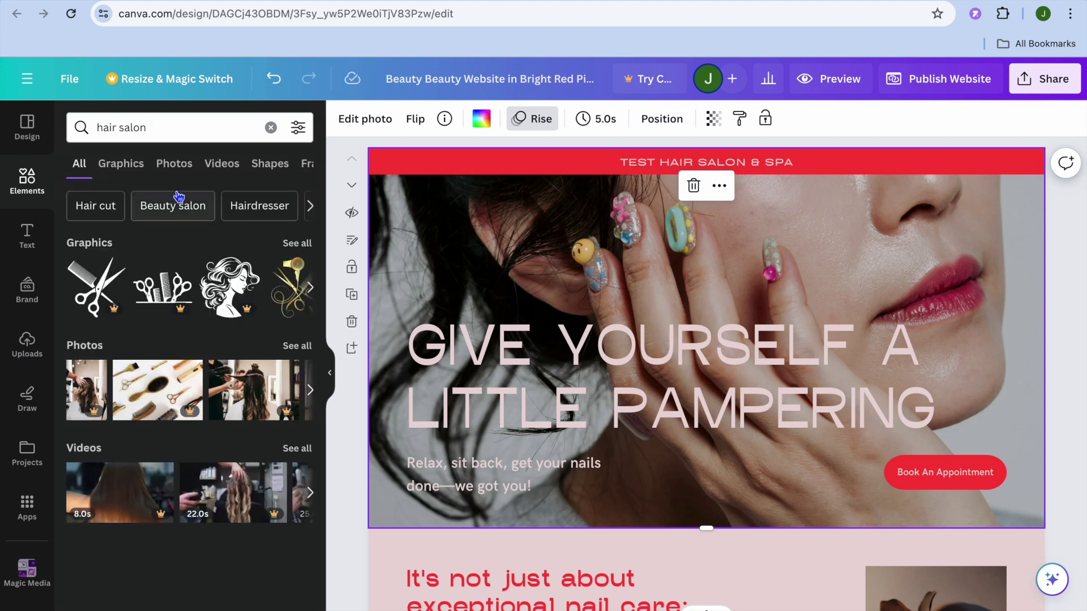
click(175, 165)
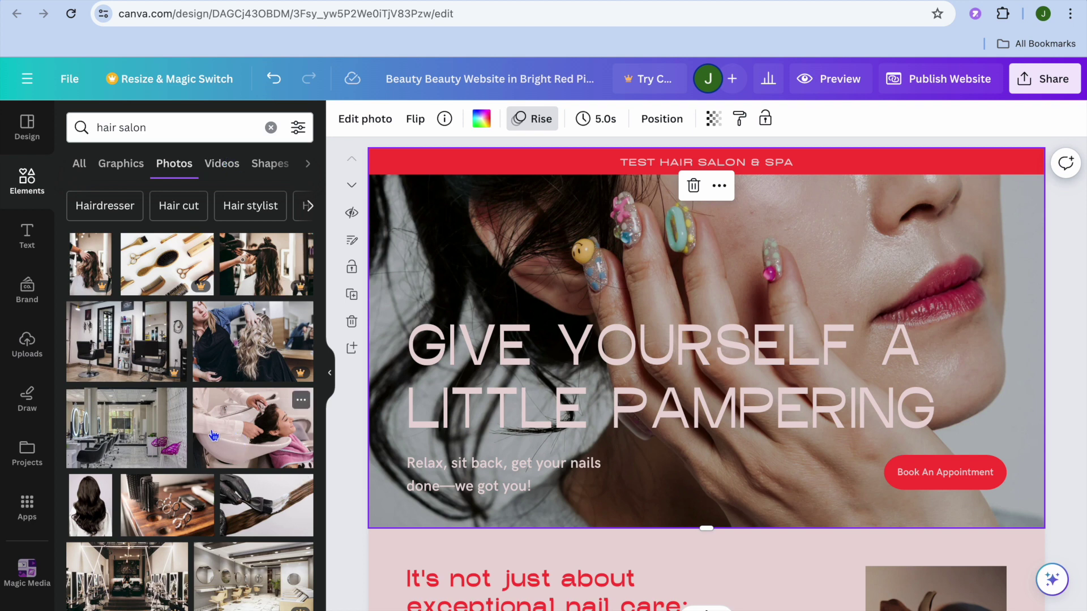
Add the photo of a woman having her hair washed to the hero section and make it the background
drag(235, 436, 447, 230)
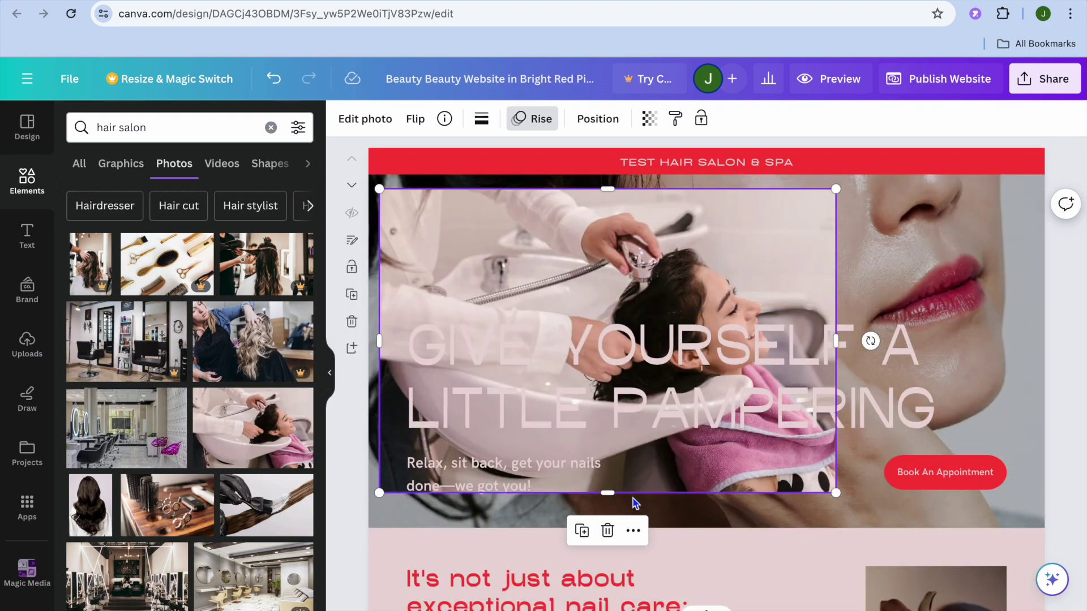
click(634, 532)
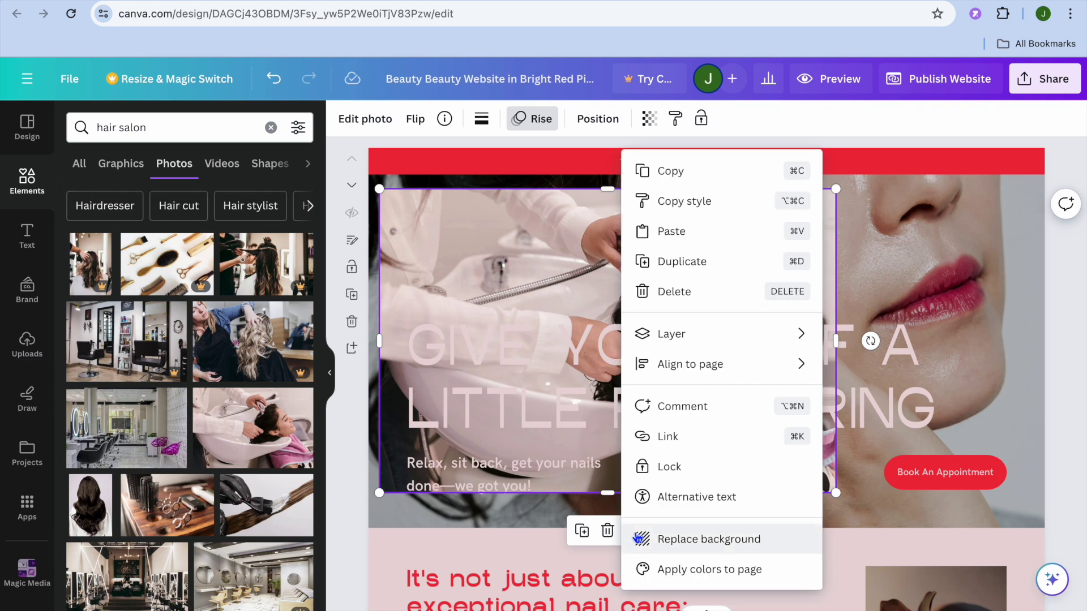
click(695, 540)
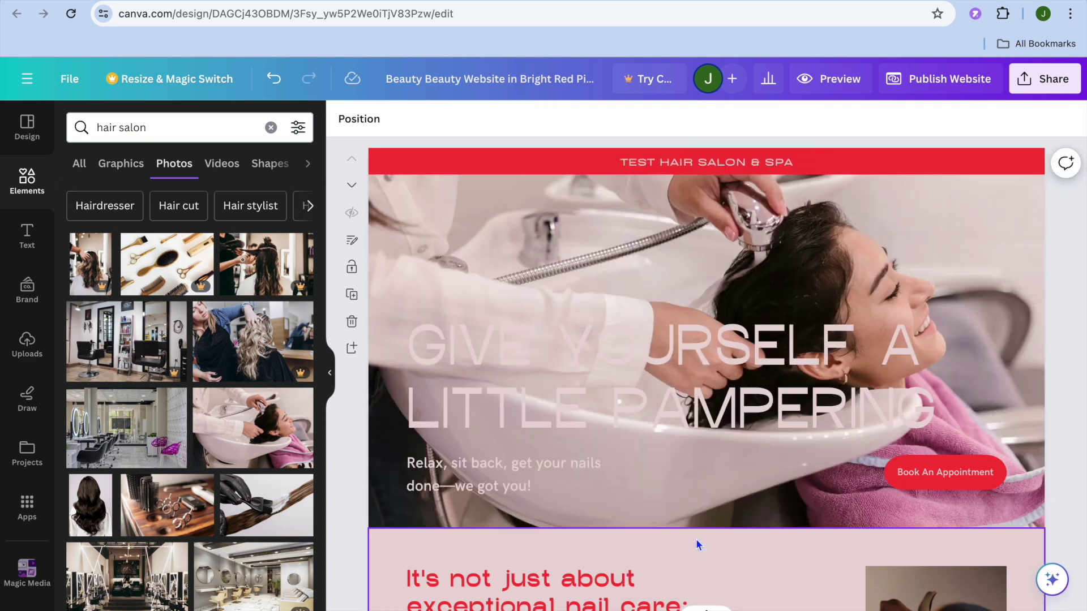
Recolor the whole "GIVE YOURSELF A LITTLE PAMPERING" heading with the bright pink from the default solid colors
click(671, 344)
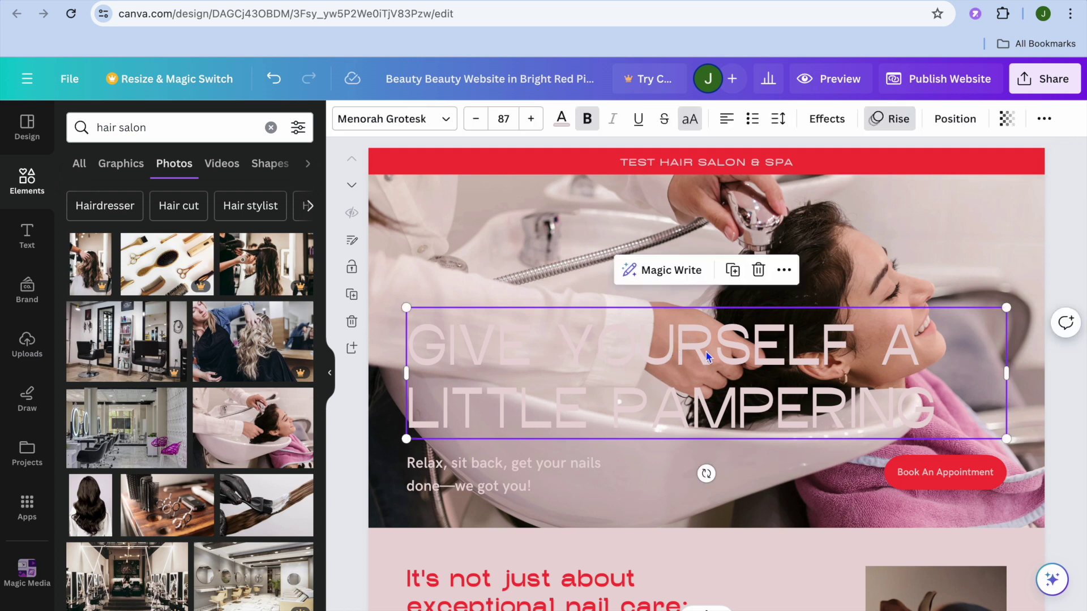
double_click(662, 361)
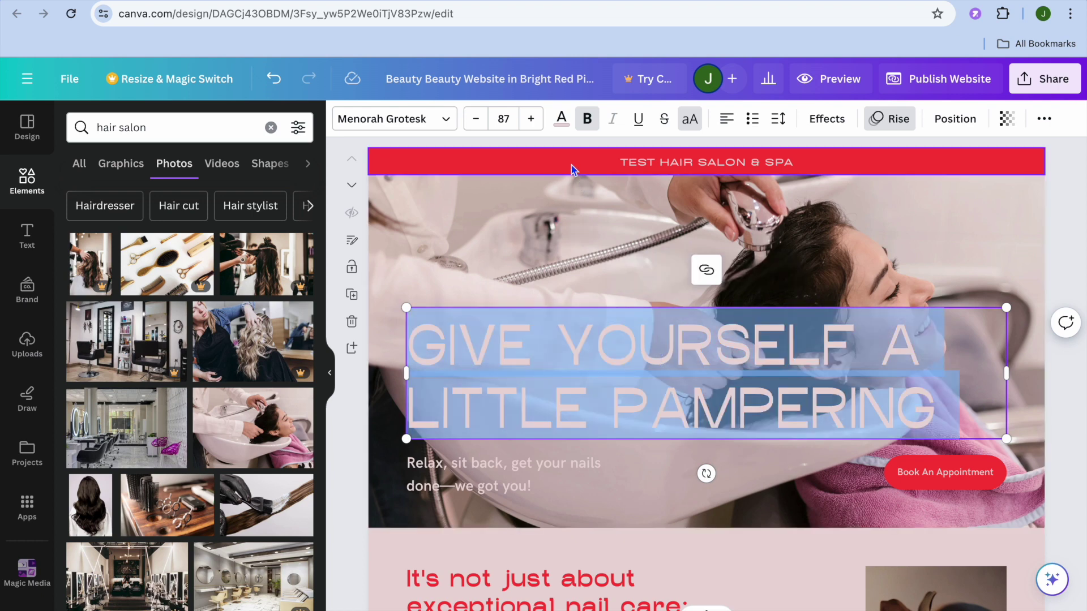
click(563, 124)
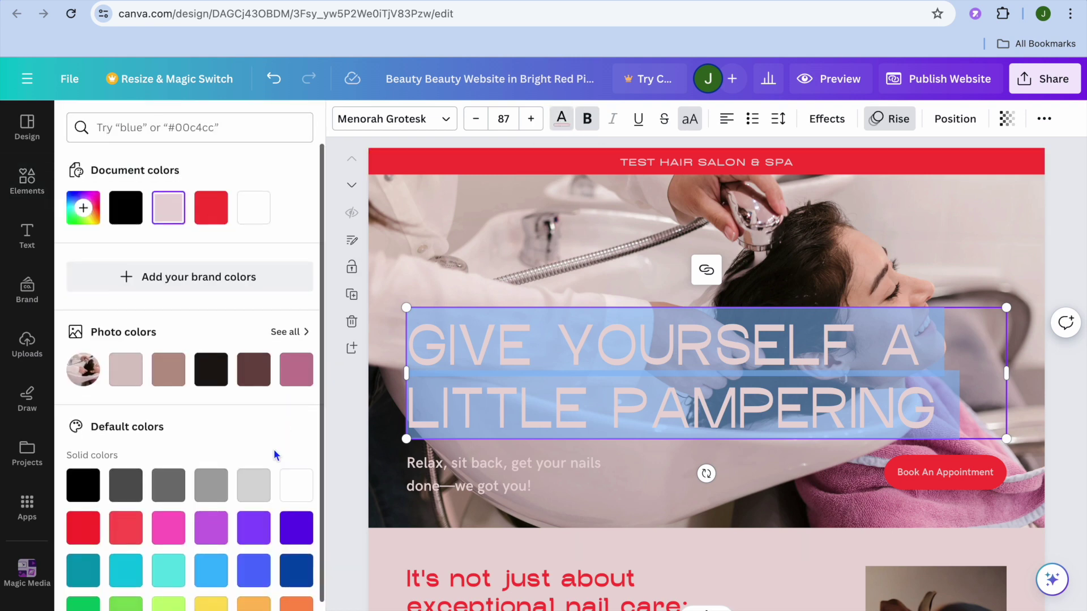
scroll(275, 455, down, 2)
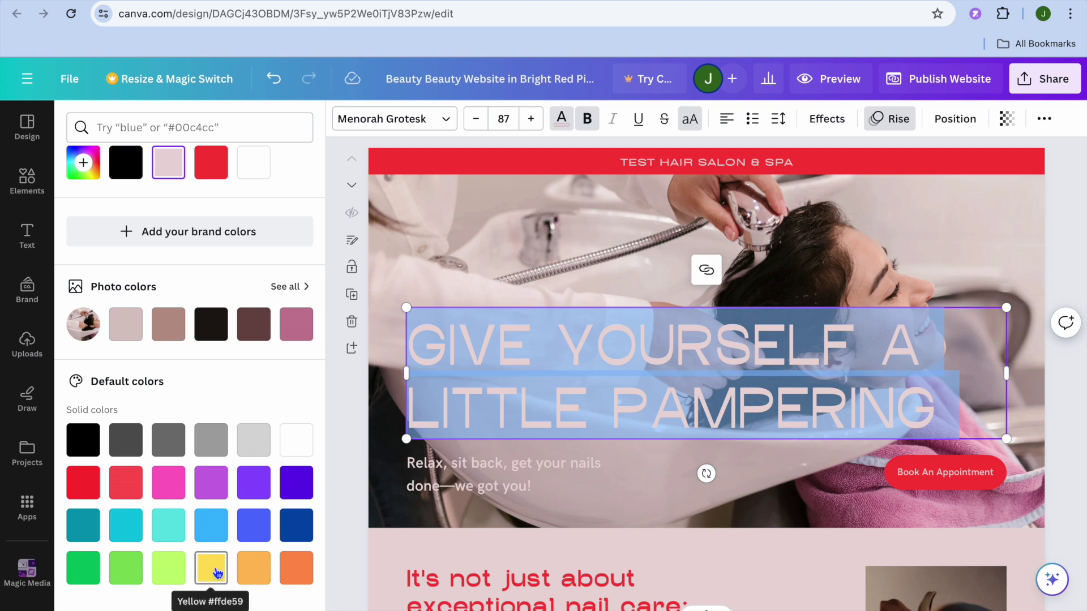
click(168, 484)
click(555, 384)
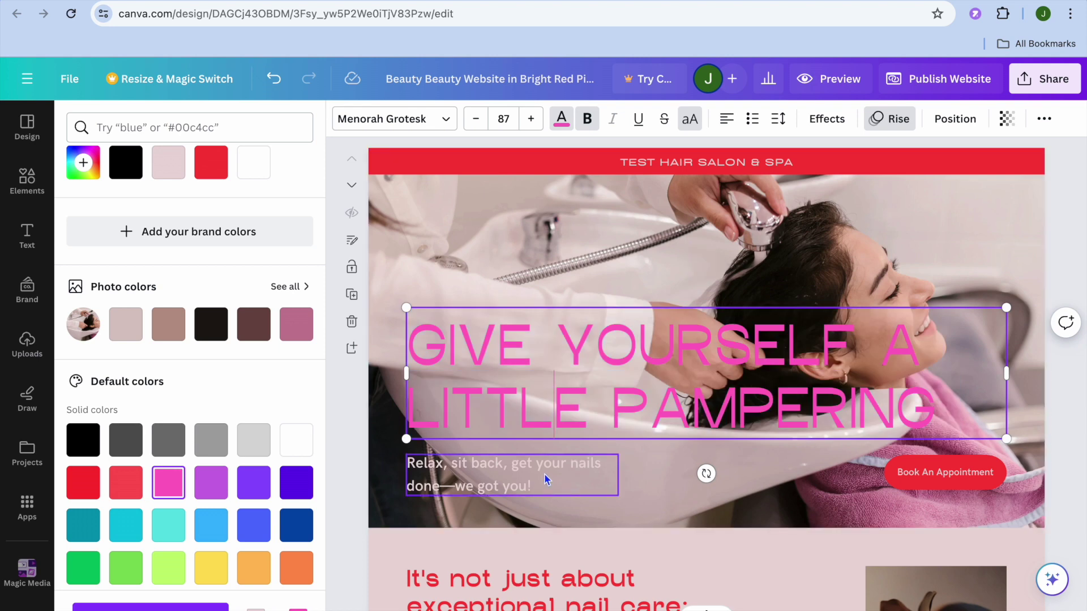
Look through the website's remaining sections, including the nail care introduction and the priced service listings
scroll(688, 415, down, 1)
scroll(689, 415, down, 4)
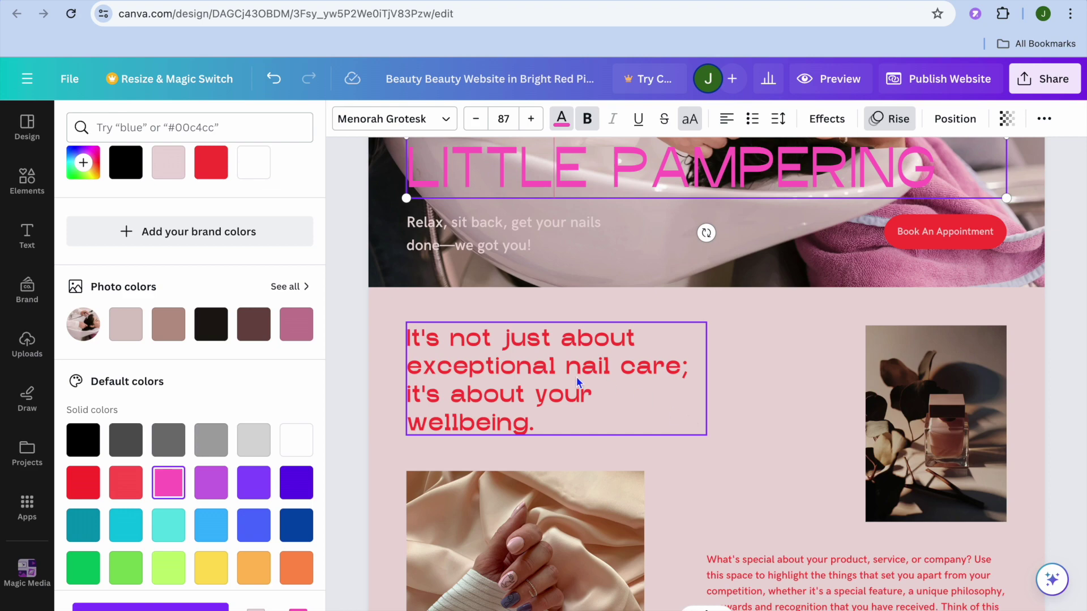
scroll(576, 383, down, 7)
scroll(577, 376, up, 7)
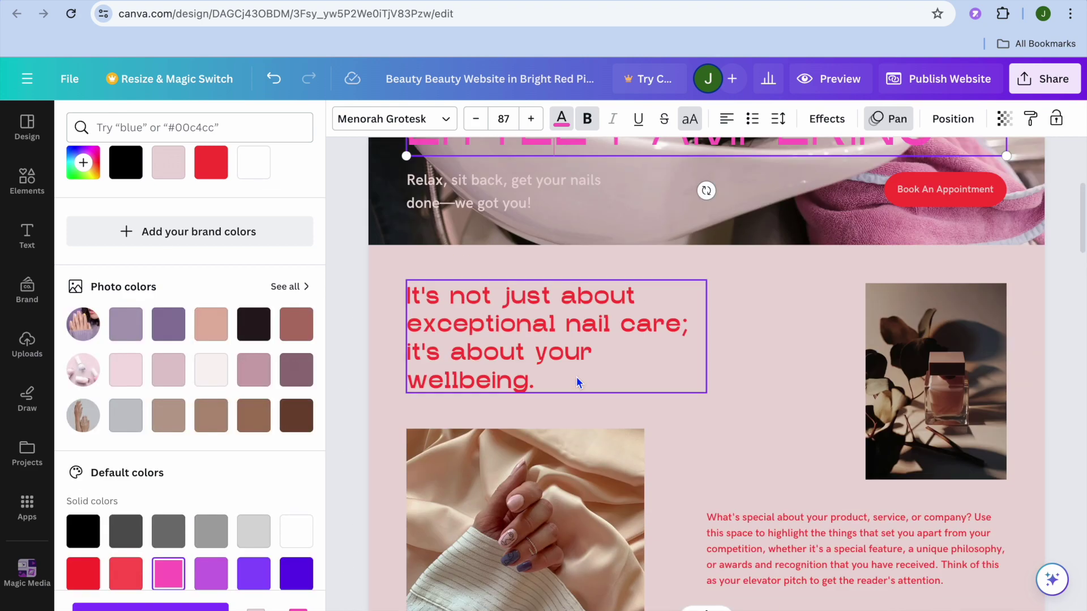
scroll(576, 375, down, 10)
scroll(577, 381, down, 2)
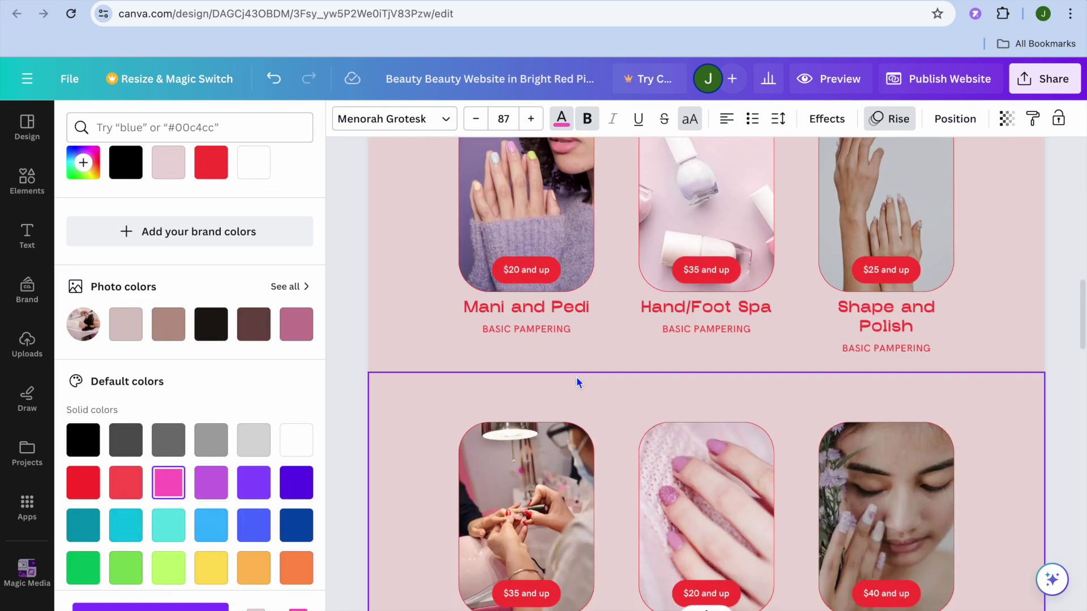
scroll(577, 381, up, 7)
scroll(577, 375, up, 5)
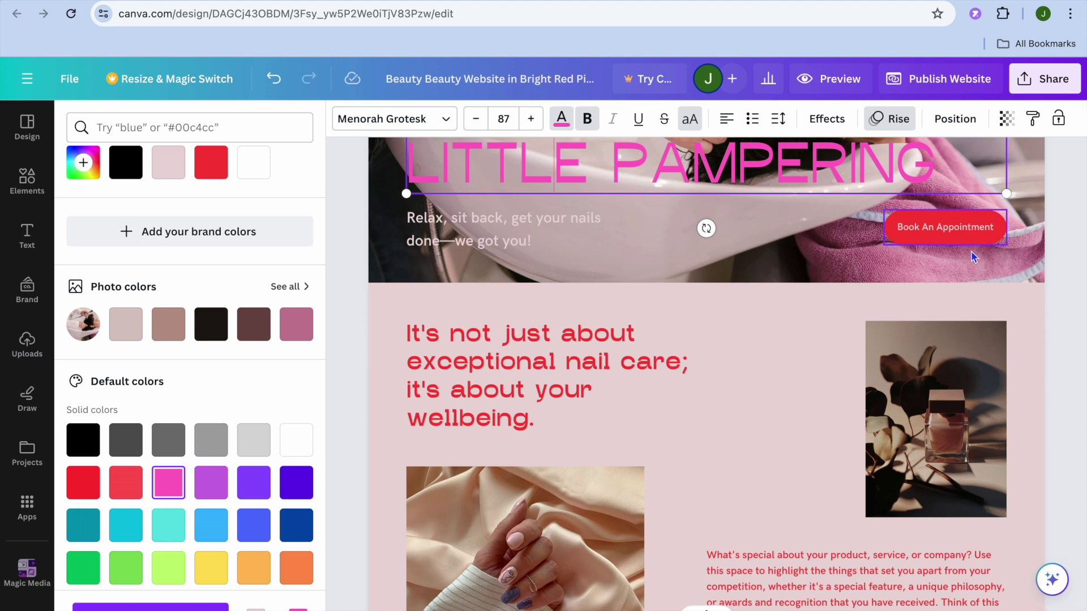
Add a blank page directly below the nail care introduction section
click(938, 231)
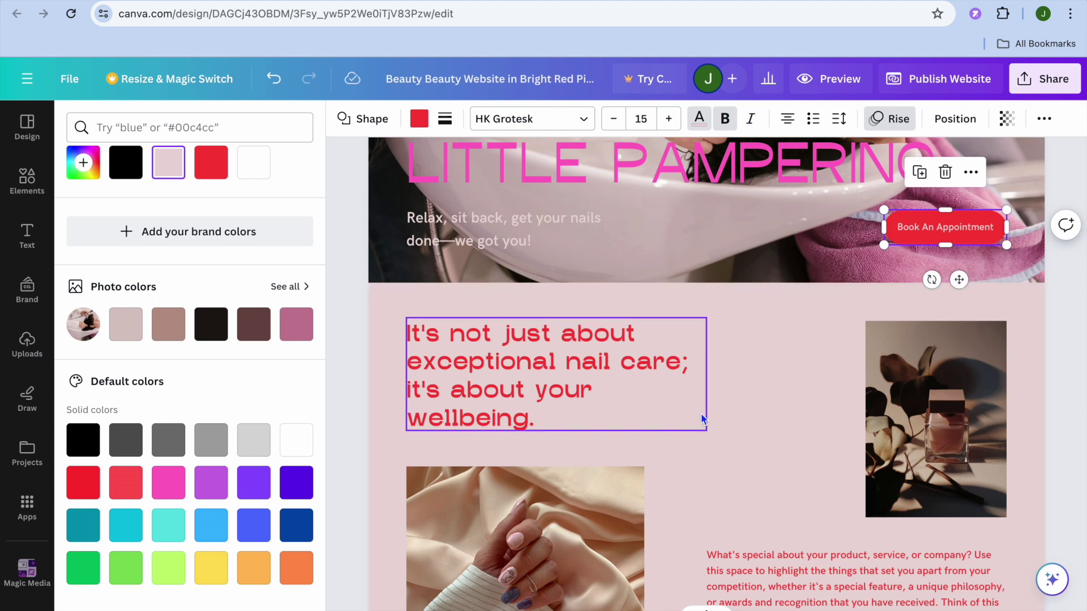
scroll(702, 418, down, 2)
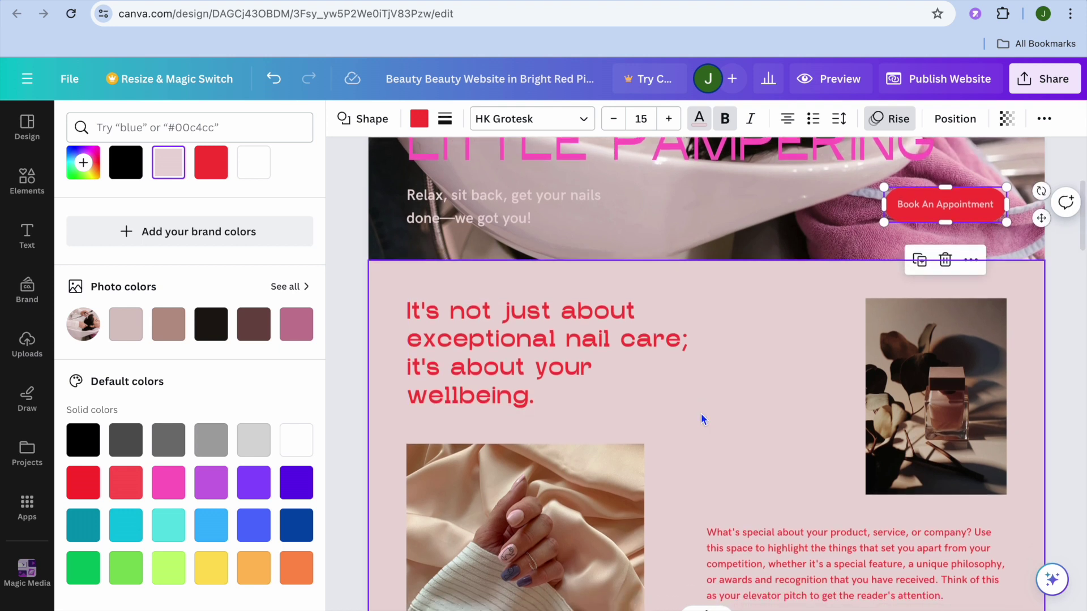
click(383, 274)
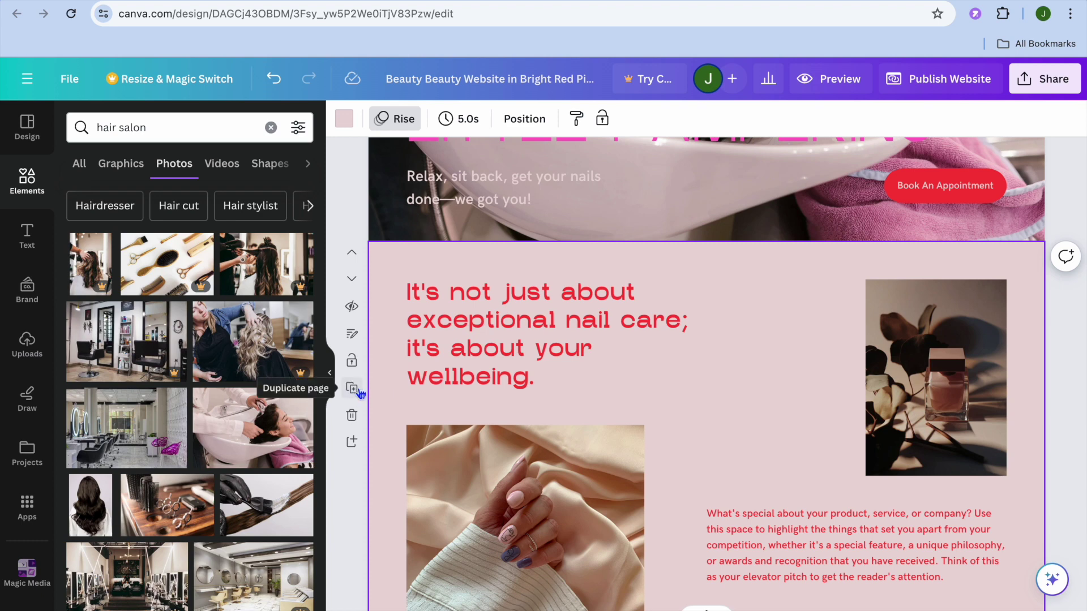
click(352, 443)
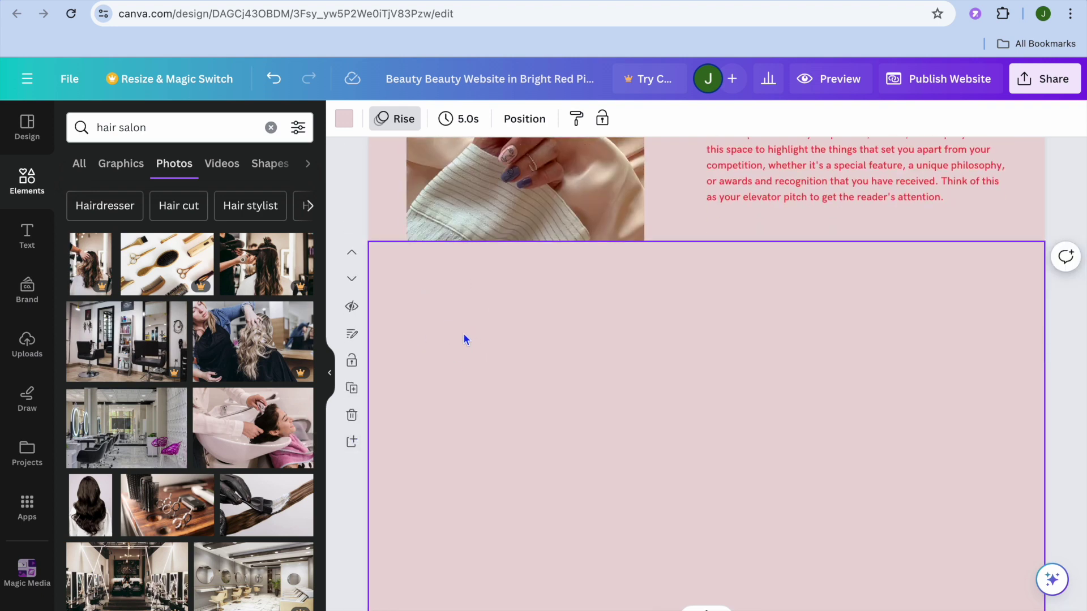
Title the new blank page "BOOKING"
click(356, 337)
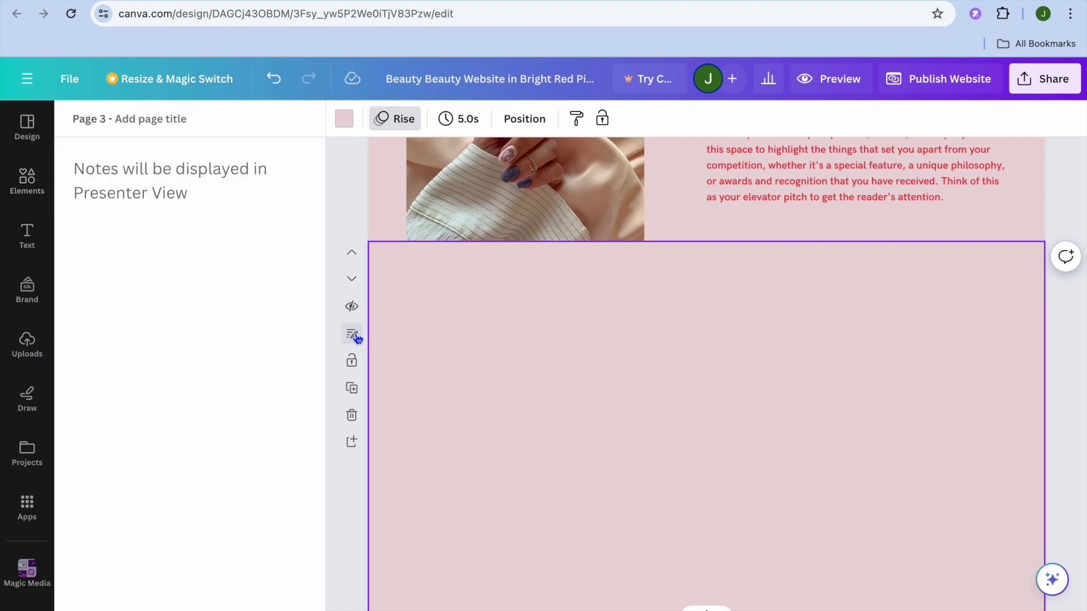
click(155, 119)
text(BOOKING)
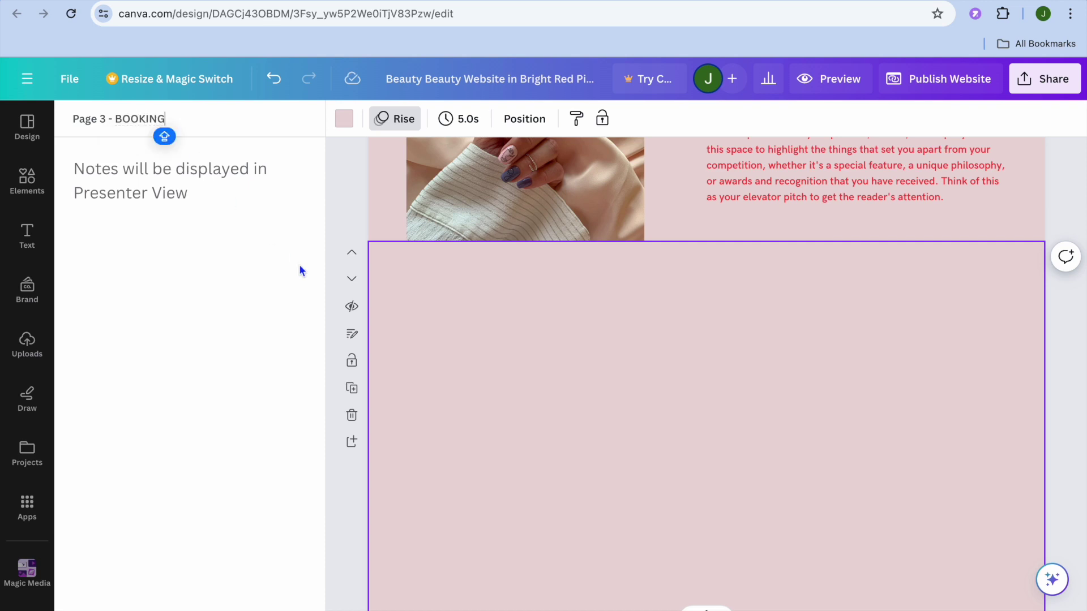
click(449, 334)
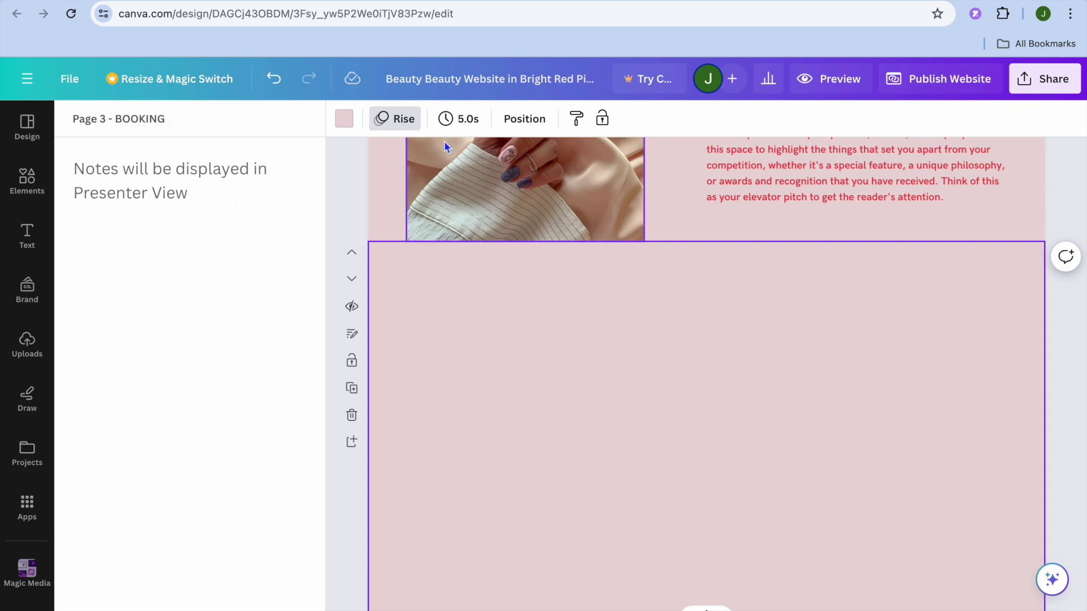
Switch to Setmore and open the "15 Minutes Meeting" service for editing
key(ctrl+Tab)
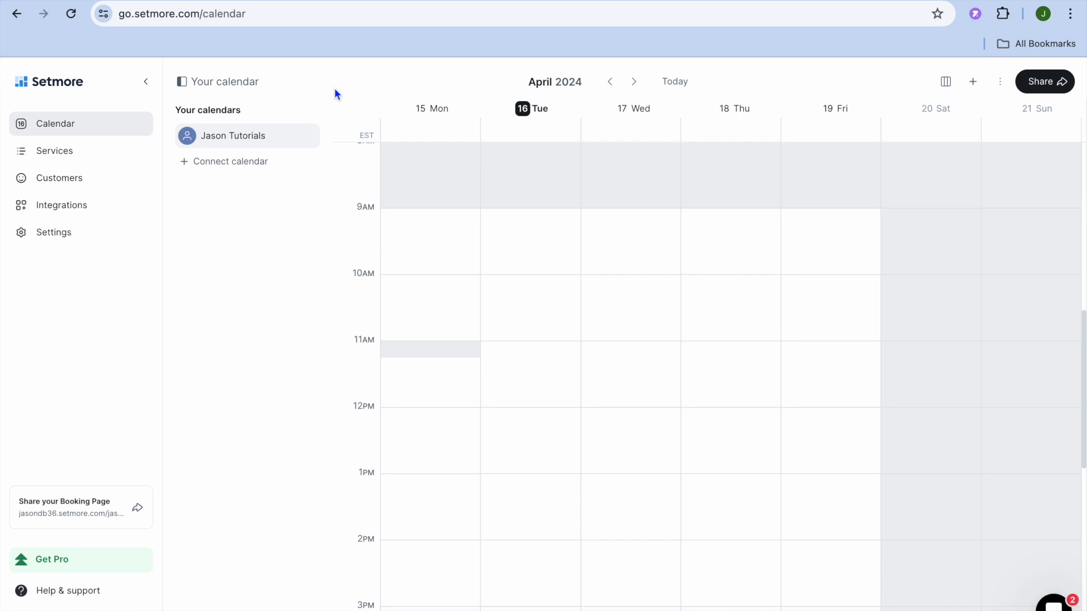
click(67, 155)
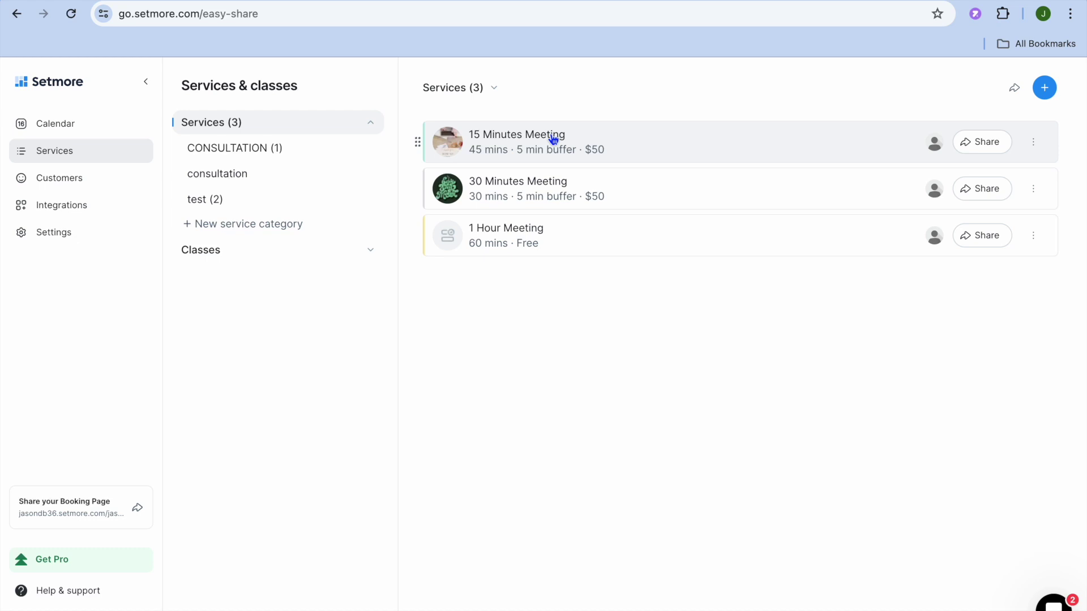
click(698, 146)
Look through the service's image options and its duration, buffer time, cost, location and category fields
click(468, 252)
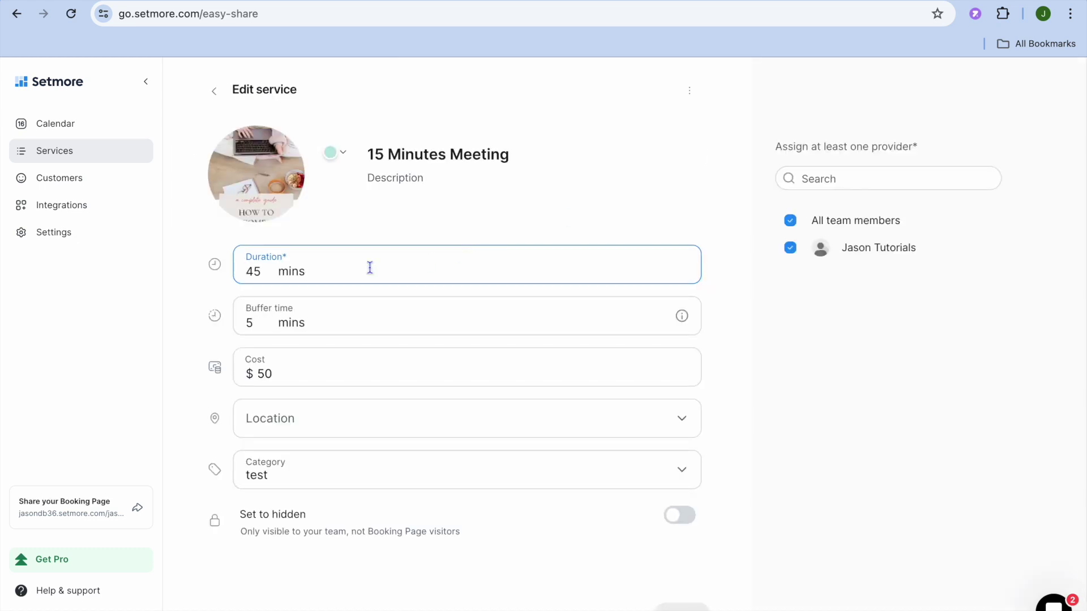
click(297, 210)
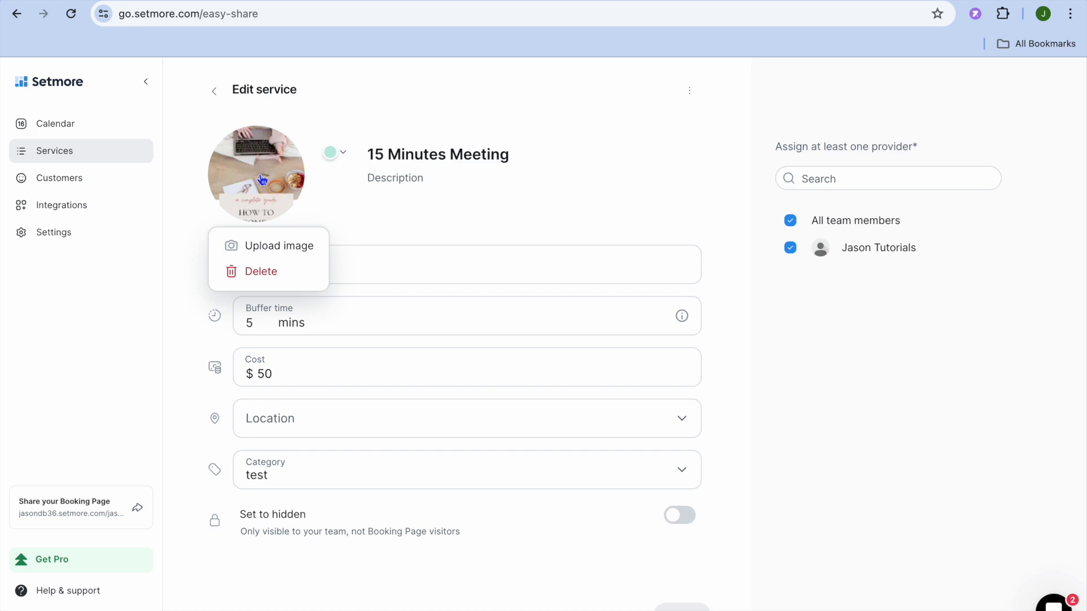
click(444, 300)
click(371, 262)
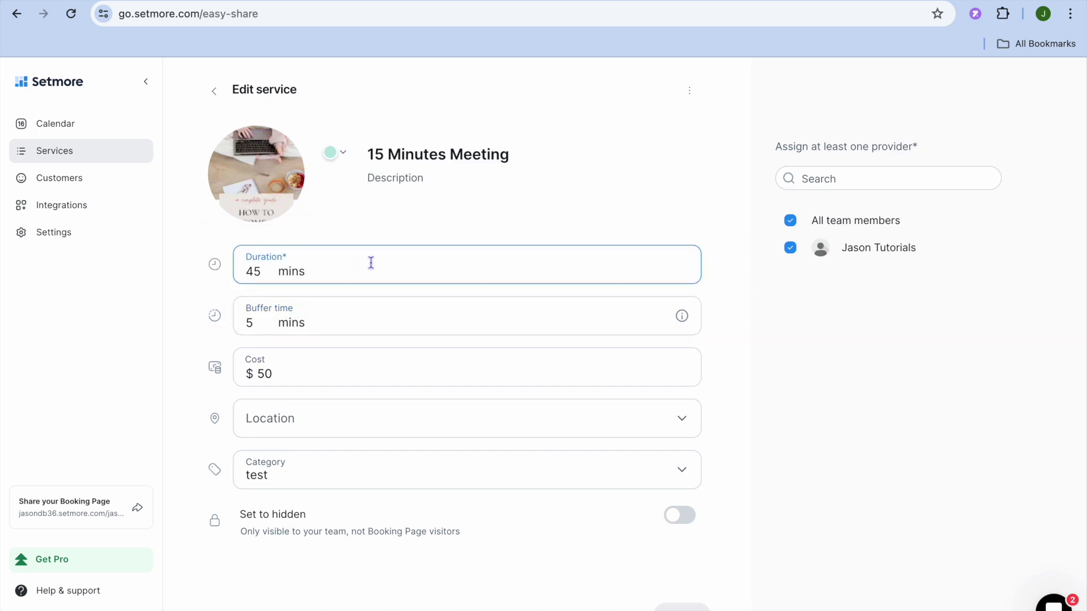
click(381, 331)
click(344, 377)
click(393, 399)
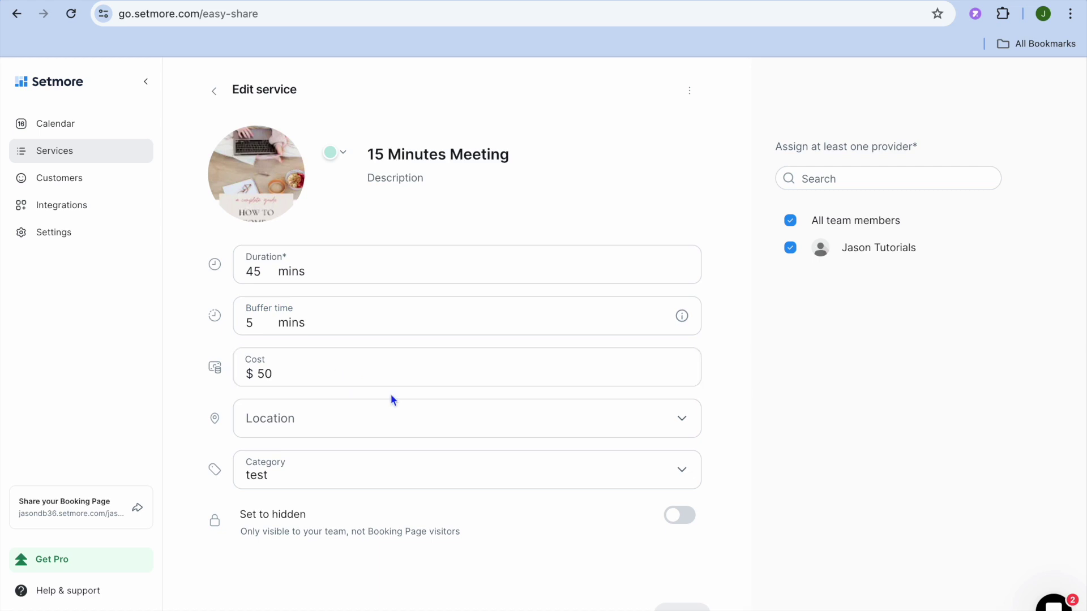
click(454, 459)
click(279, 221)
click(170, 185)
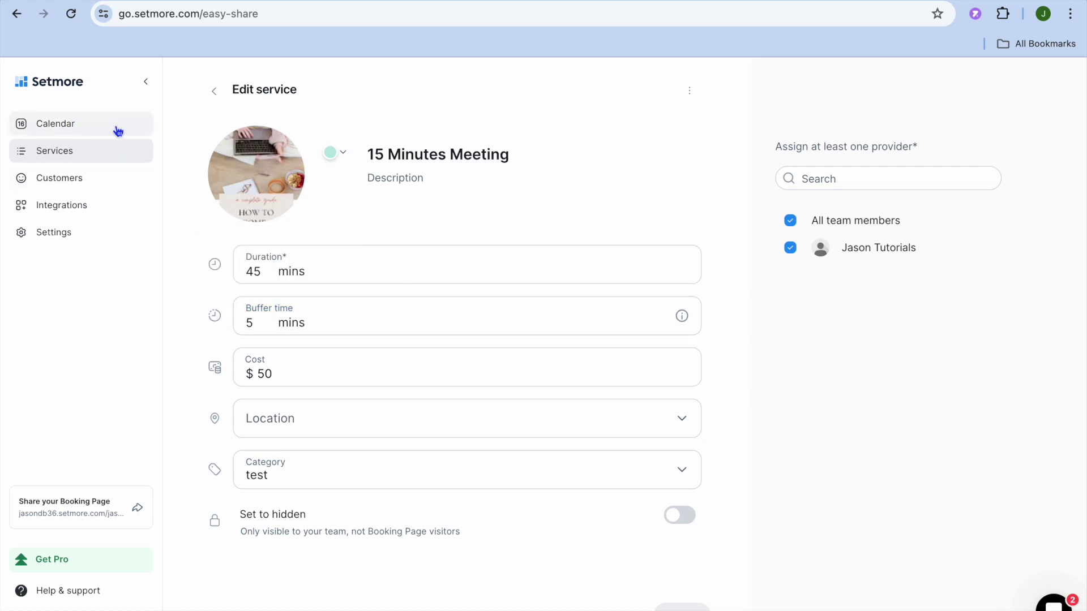
Return to the services list through the account settings and copy the booking link
click(145, 83)
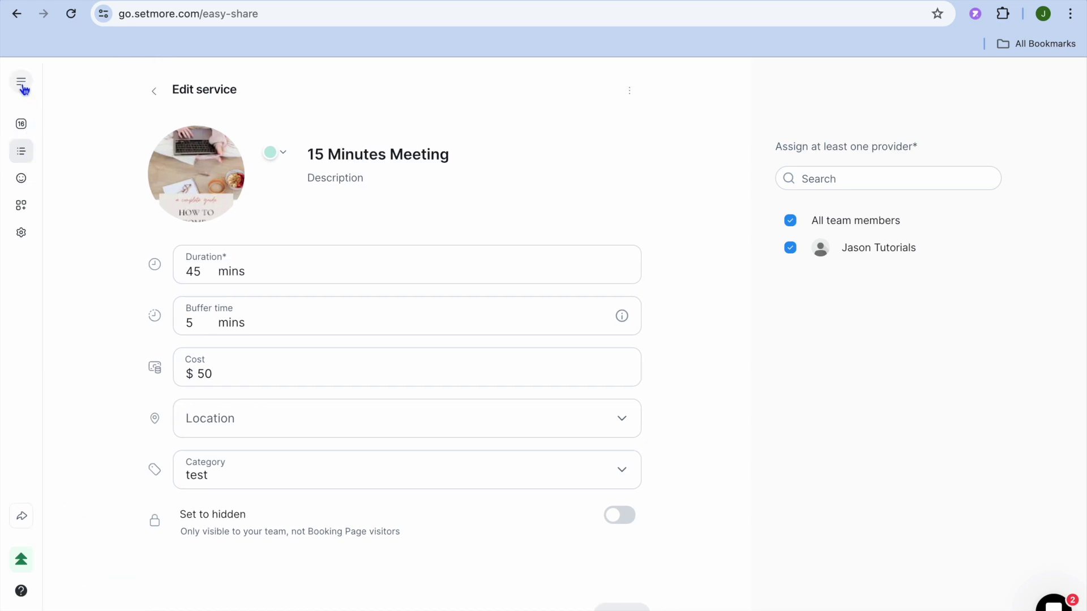
click(23, 238)
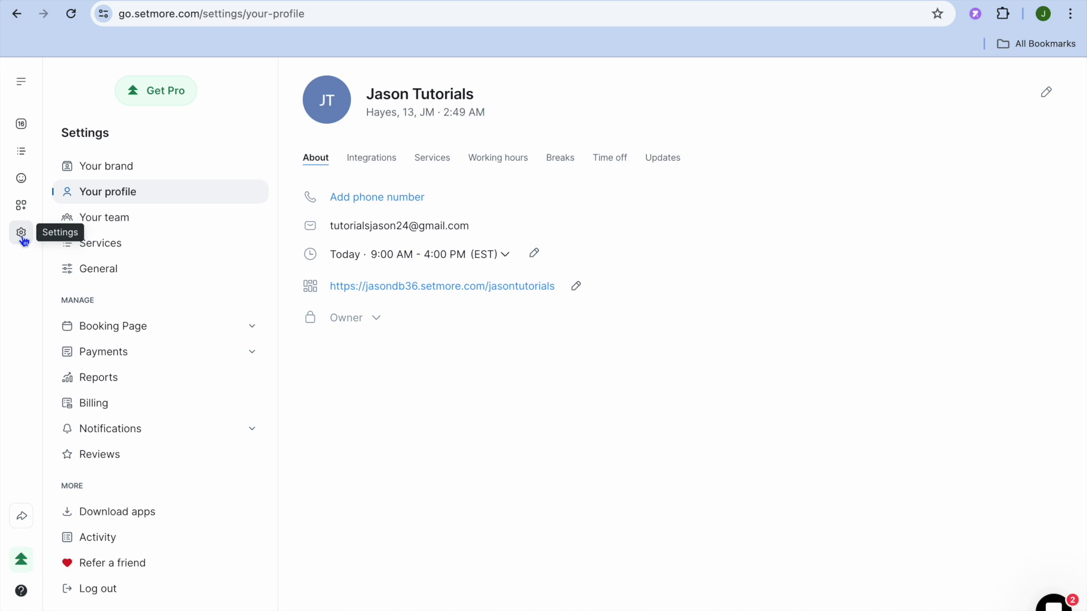
click(20, 151)
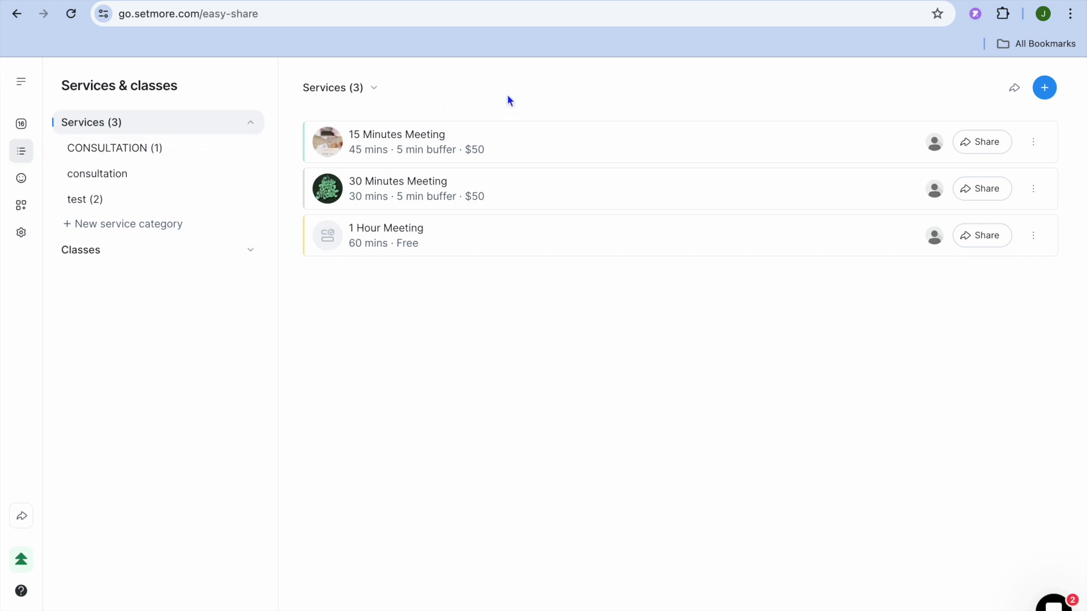
click(1014, 89)
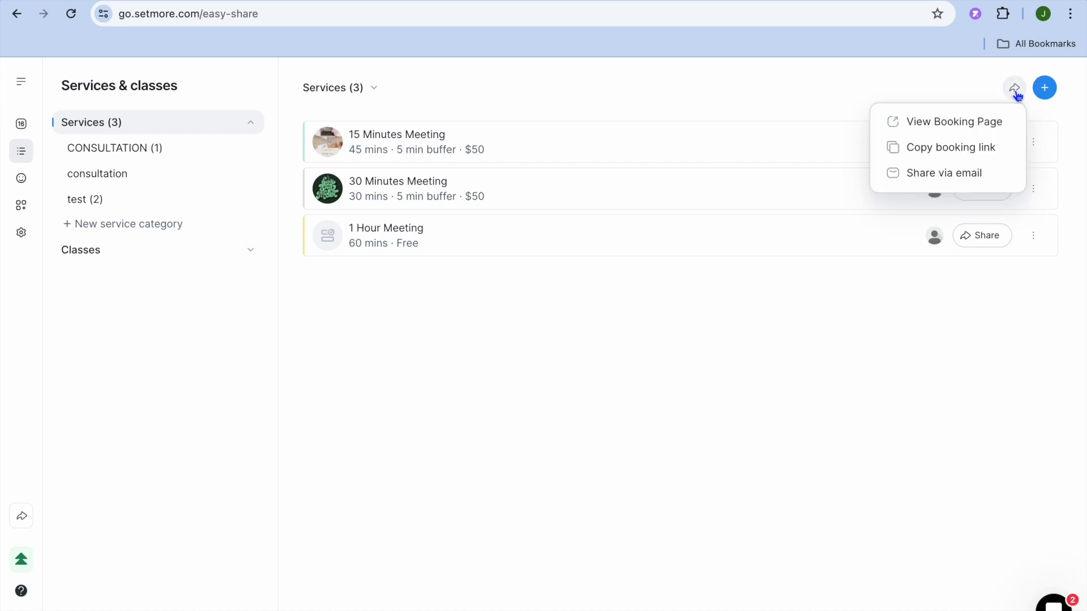
click(955, 158)
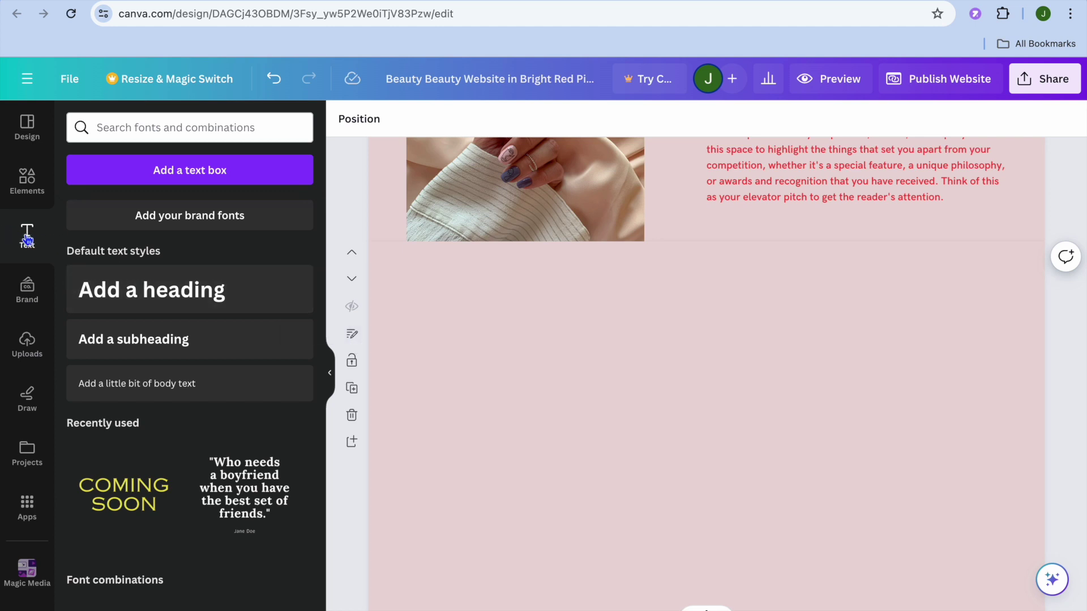
Add a default heading to the BOOKING page and move it to the page's upper edge
click(138, 291)
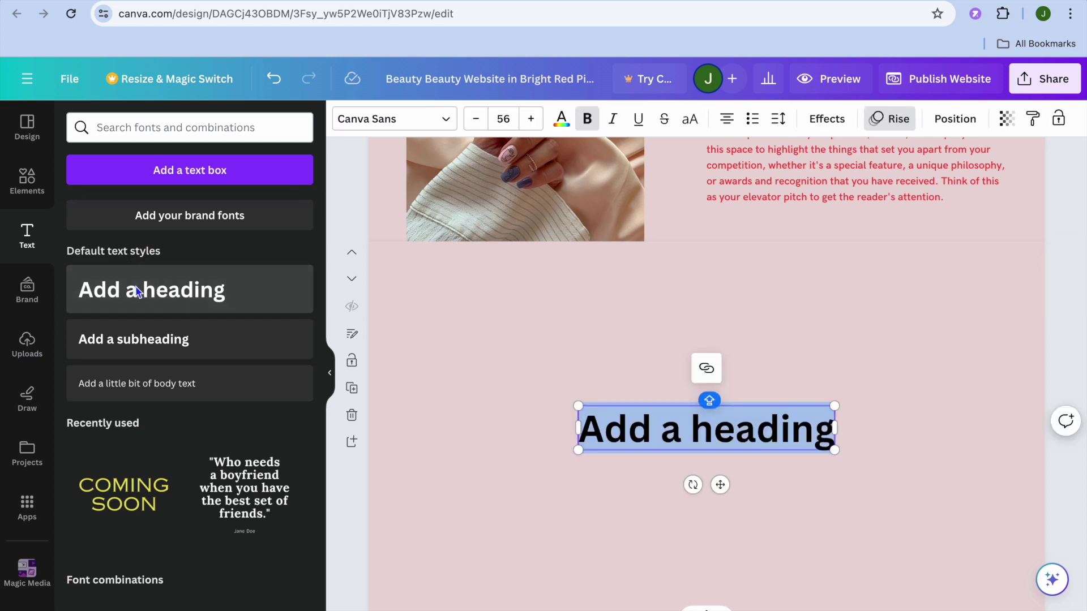
click(485, 388)
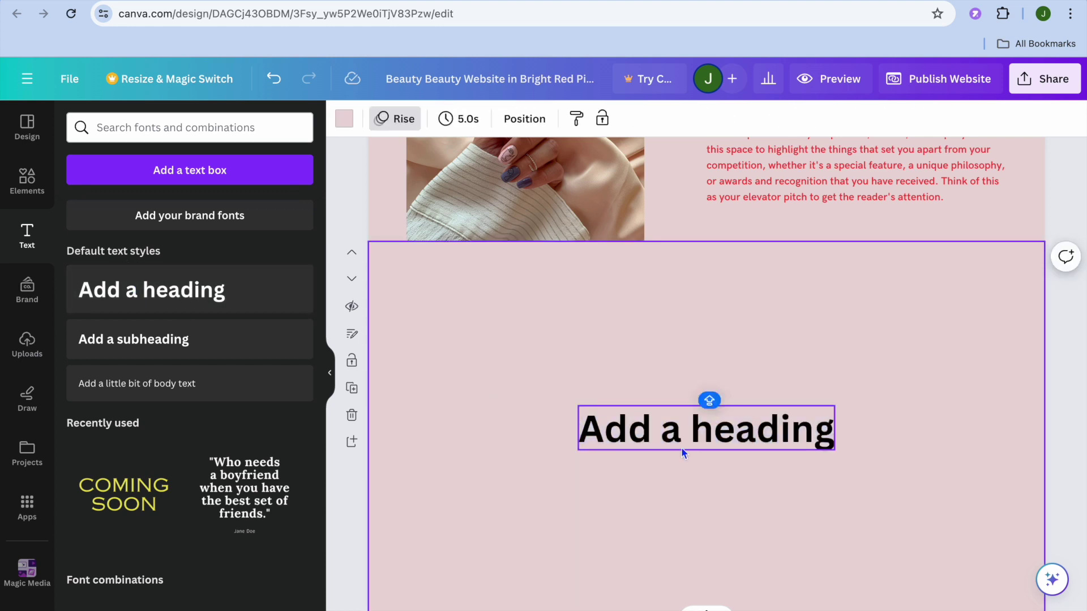
drag(695, 440, 605, 278)
click(606, 279)
click(604, 278)
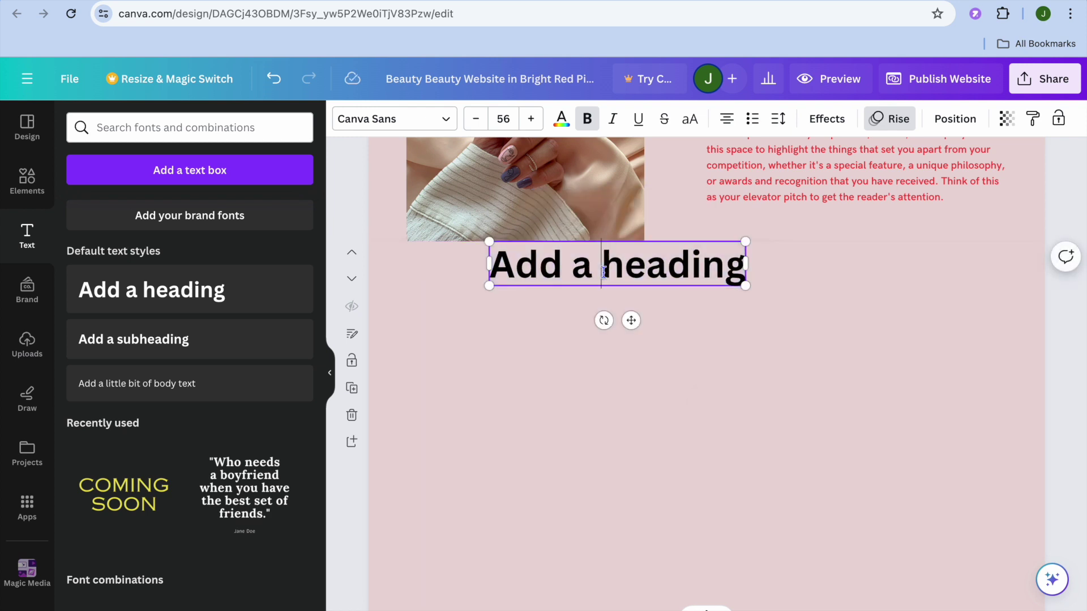
Link the whole "Add a heading" text to the copied Setmore booking address
mouse_move(501, 259)
mouse_down()
mouse_move(752, 267)
mouse_move(501, 272)
mouse_up()
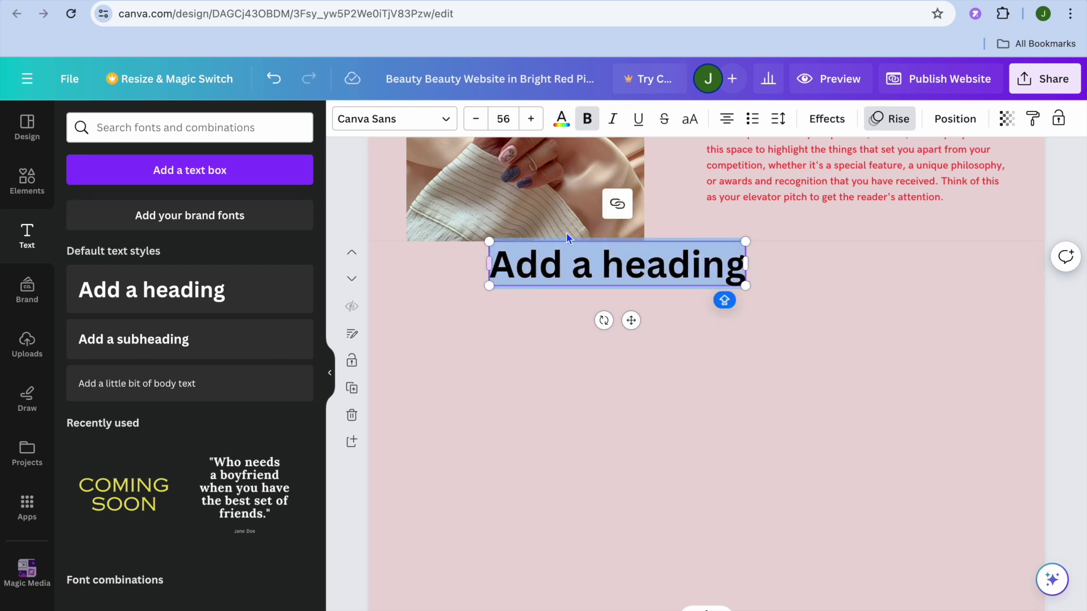
click(615, 205)
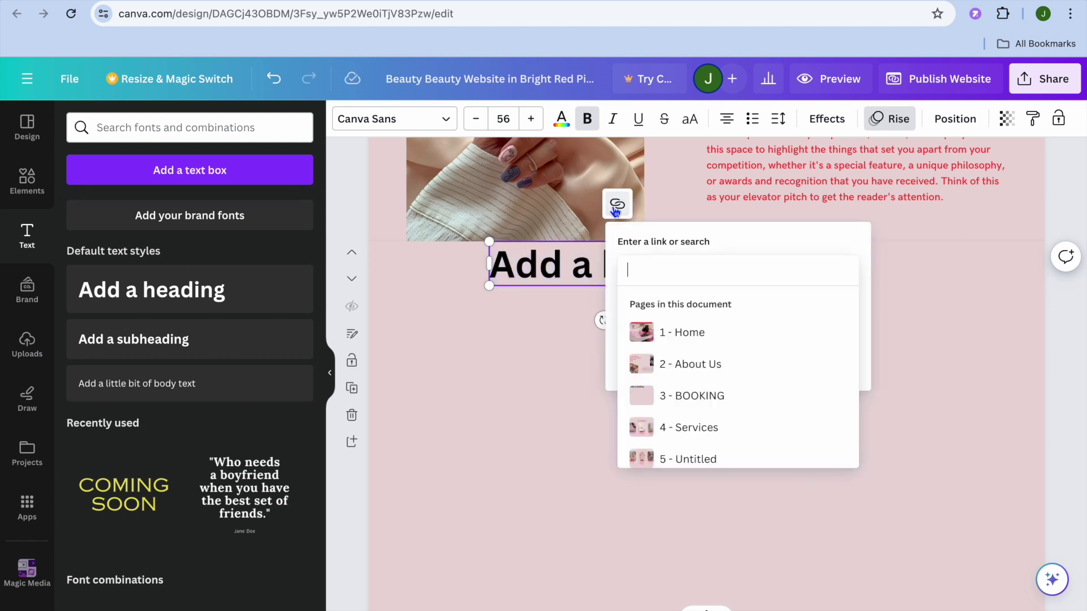
right_click(657, 274)
click(702, 379)
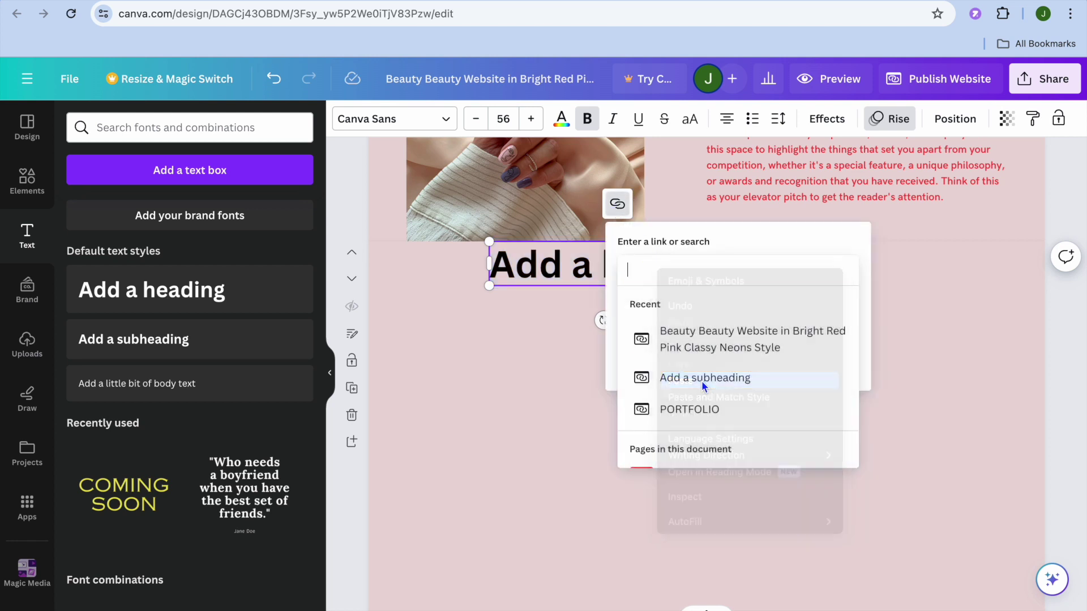
key(Return)
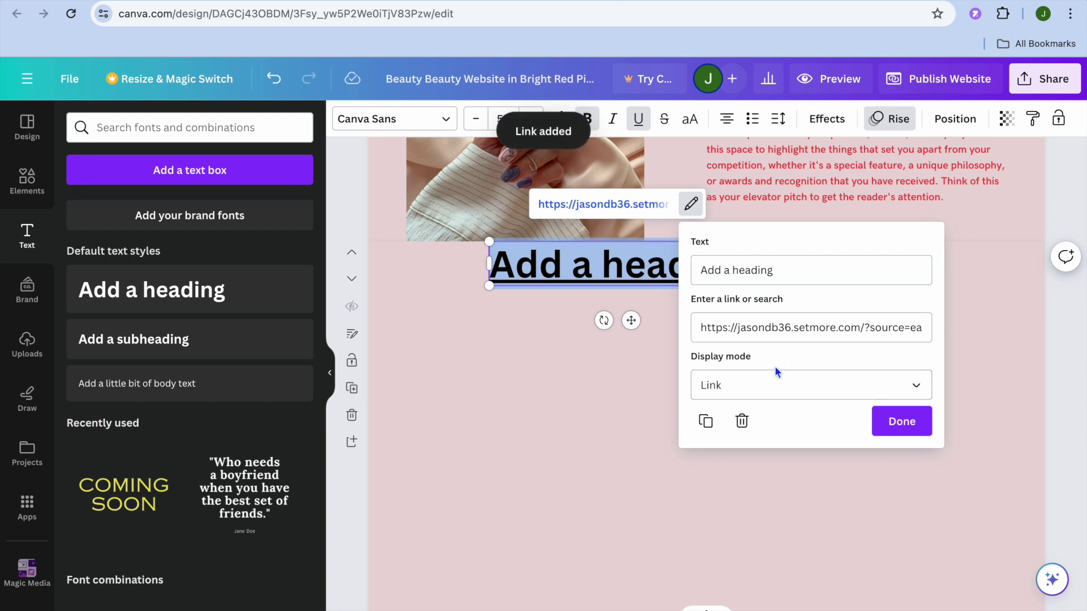
click(807, 391)
click(800, 447)
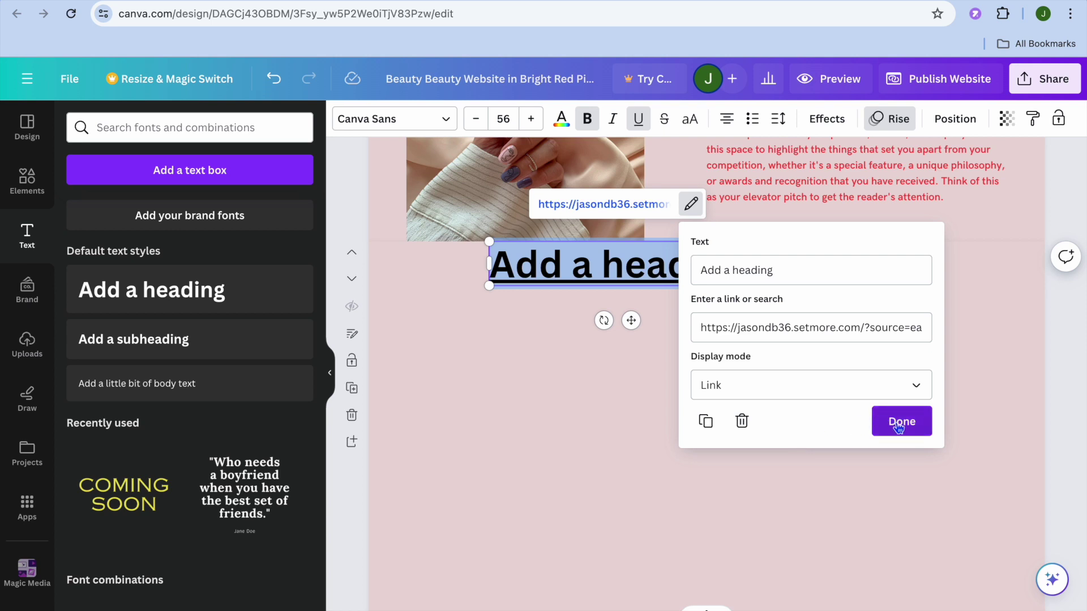
click(900, 426)
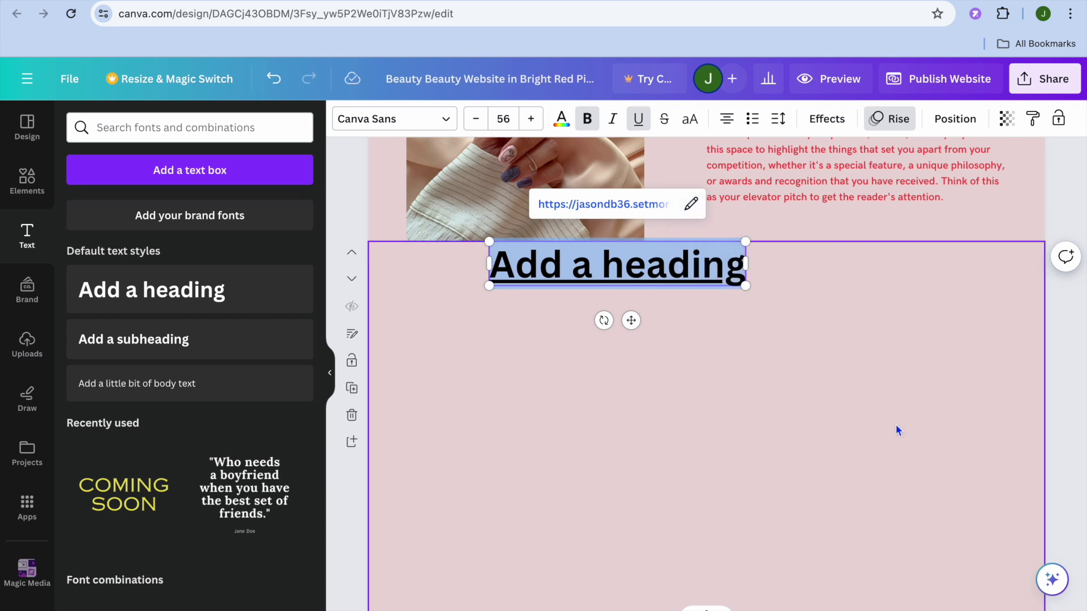
Change the heading link's display mode to Embed
click(691, 205)
click(899, 384)
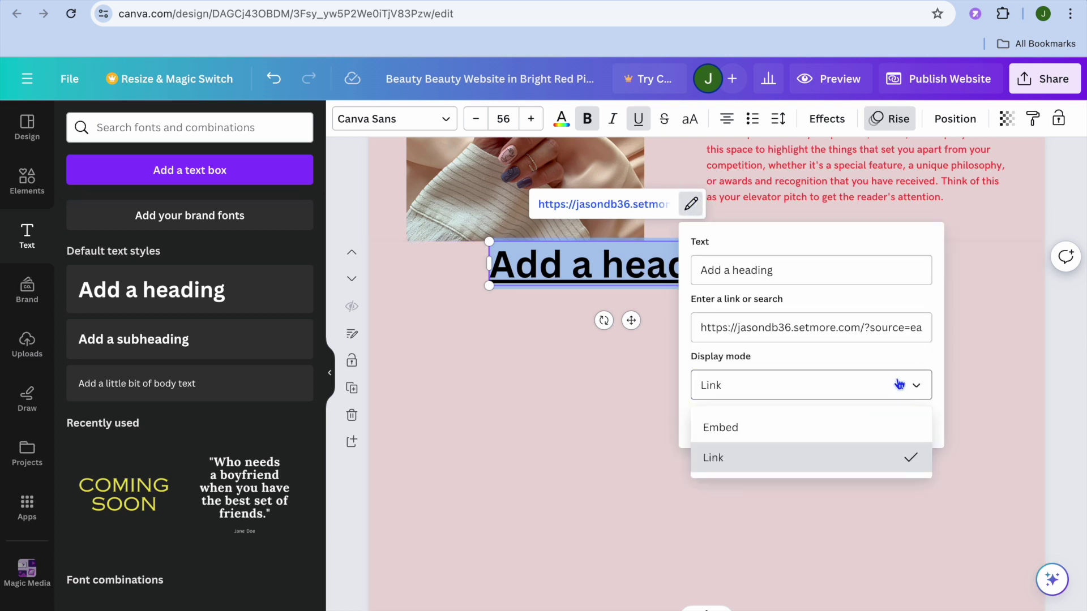
click(844, 431)
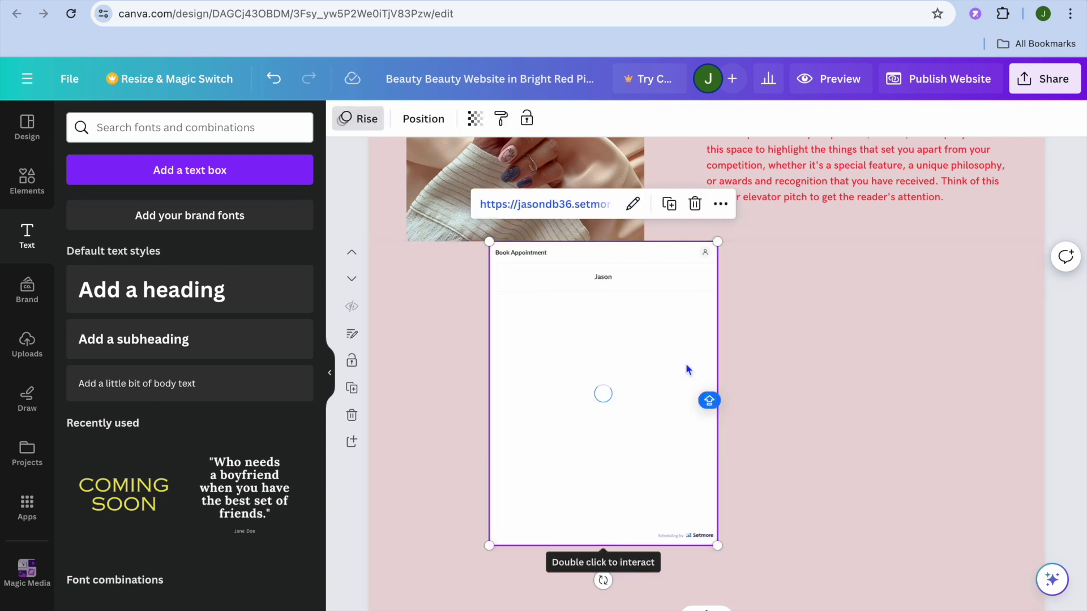
click(802, 398)
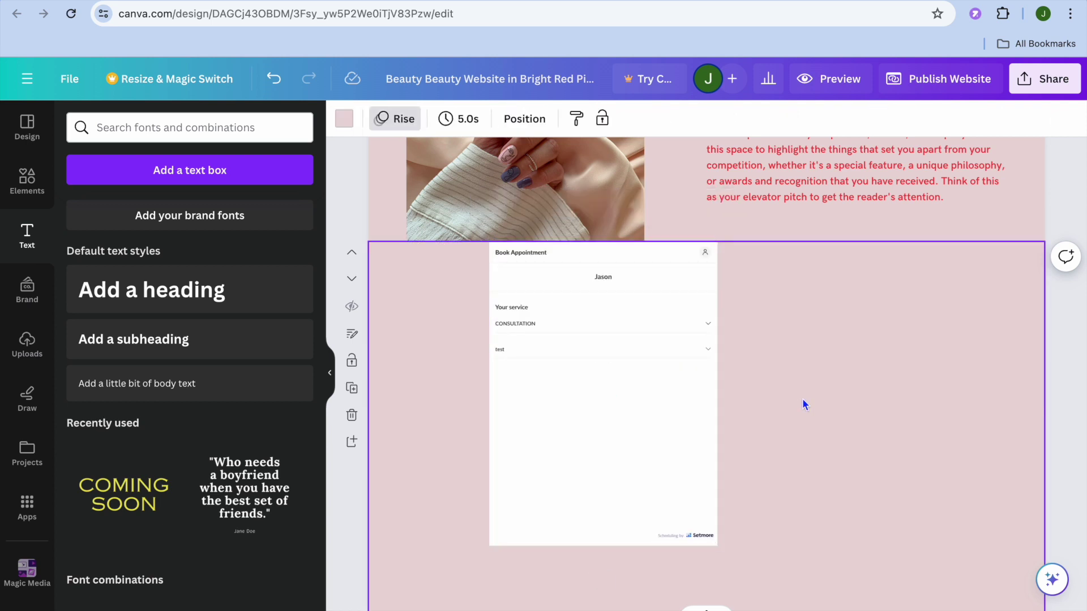
Move the embedded booking form slightly down on the BOOKING page and enlarge it
scroll(816, 434, down, 3)
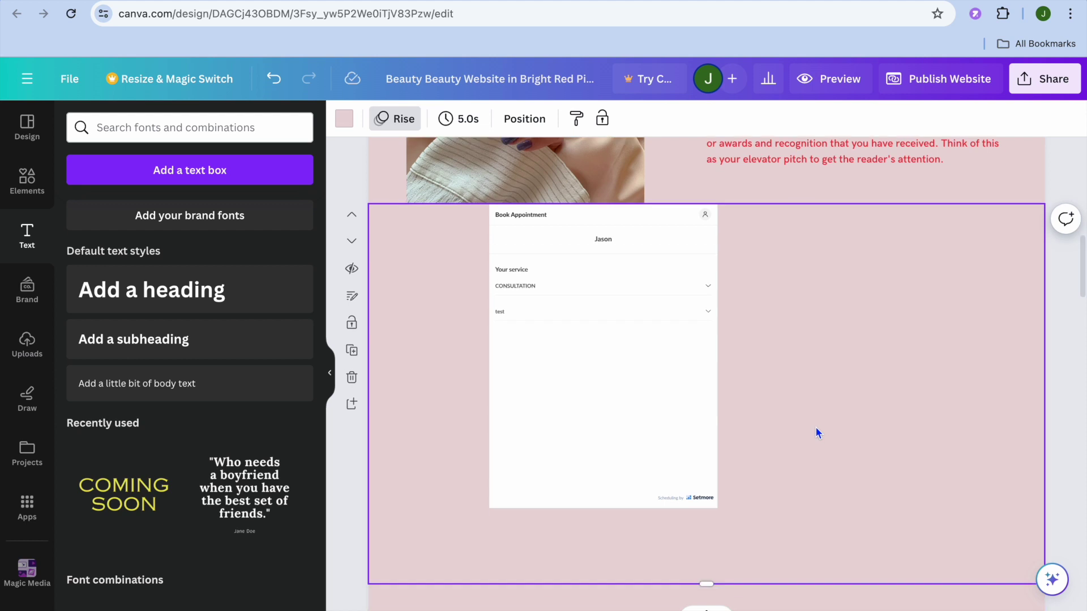
click(645, 411)
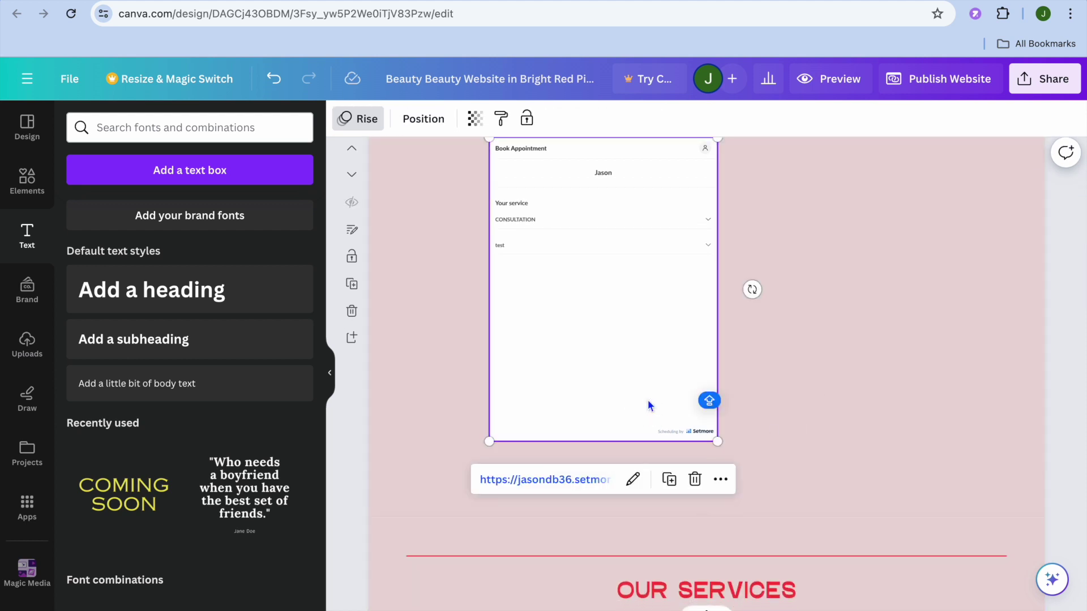
drag(655, 358, 655, 396)
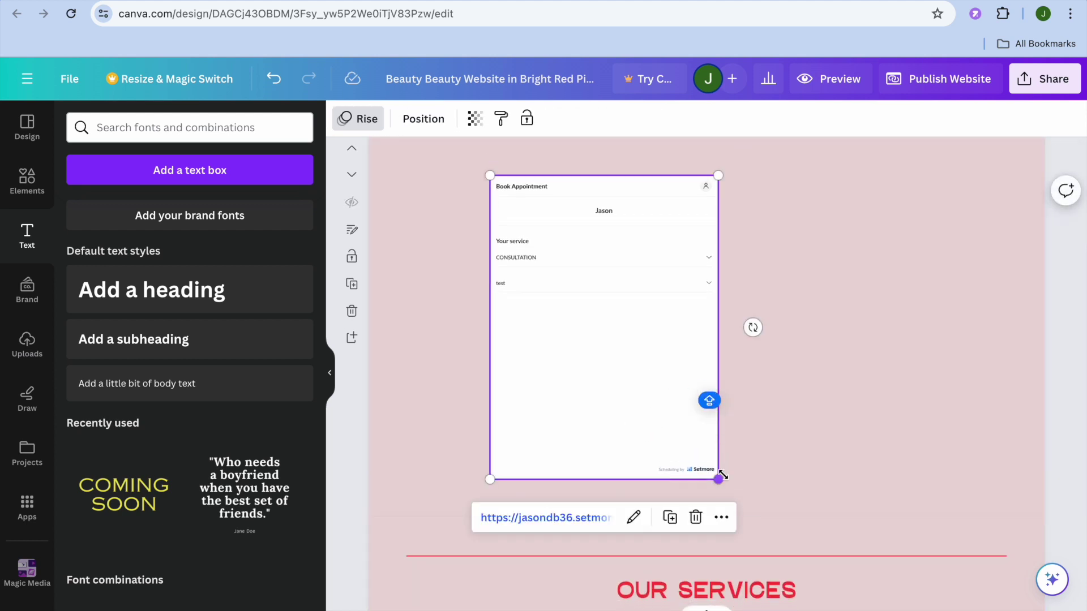
drag(718, 479, 744, 522)
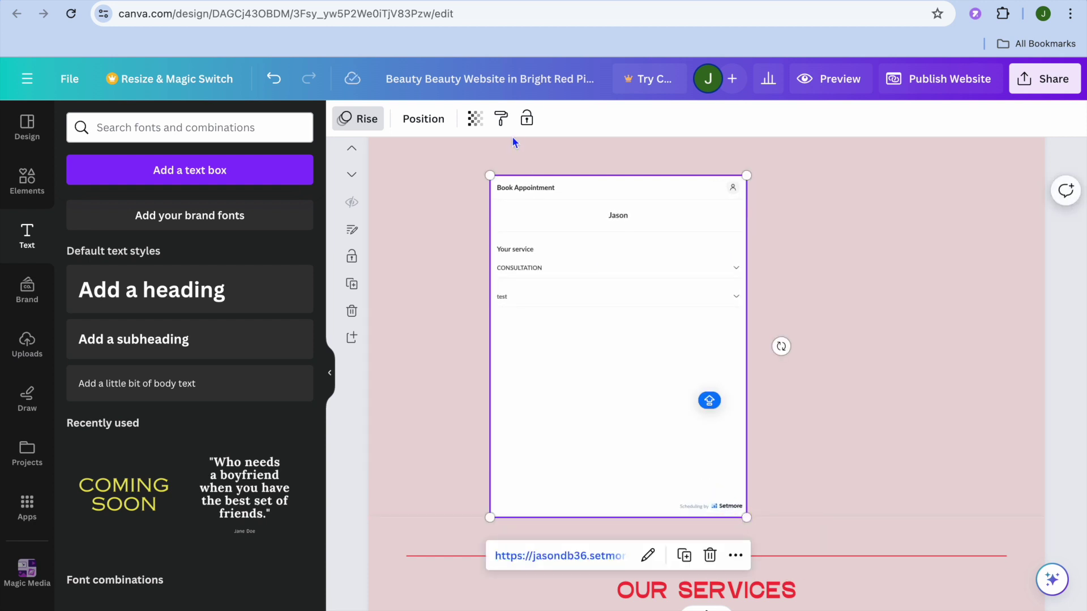
Move the embedded booking form slightly up and preview the website down to its booking section
drag(535, 223, 538, 198)
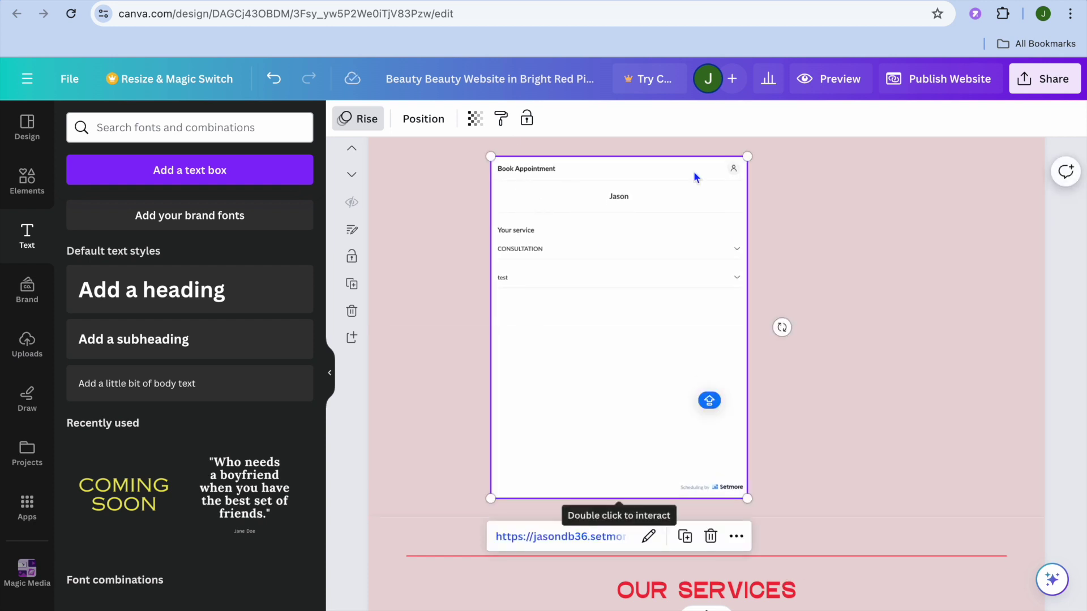
click(835, 82)
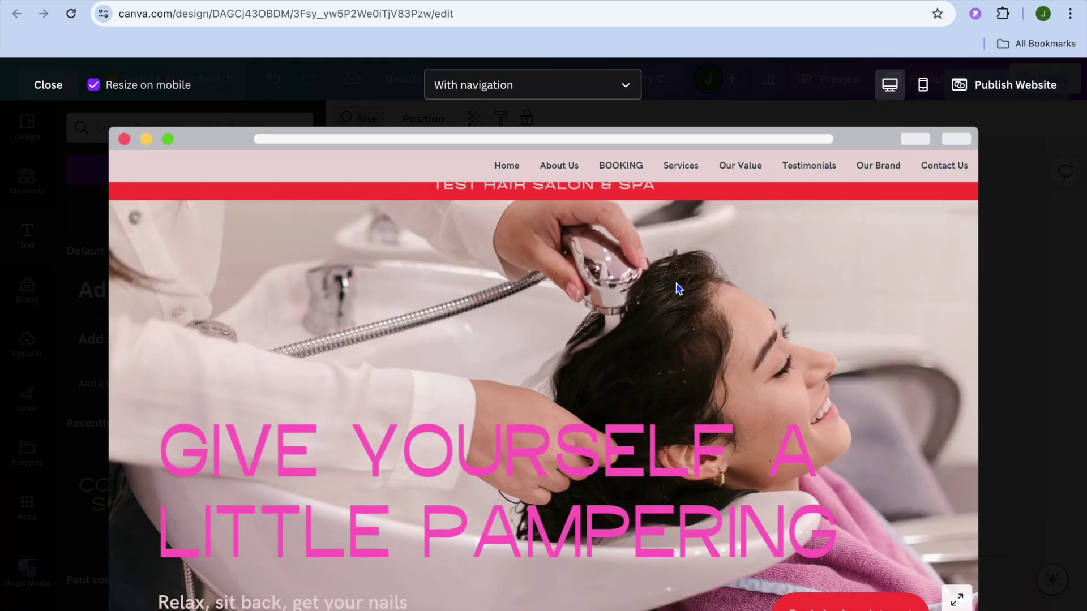
scroll(677, 289, down, 15)
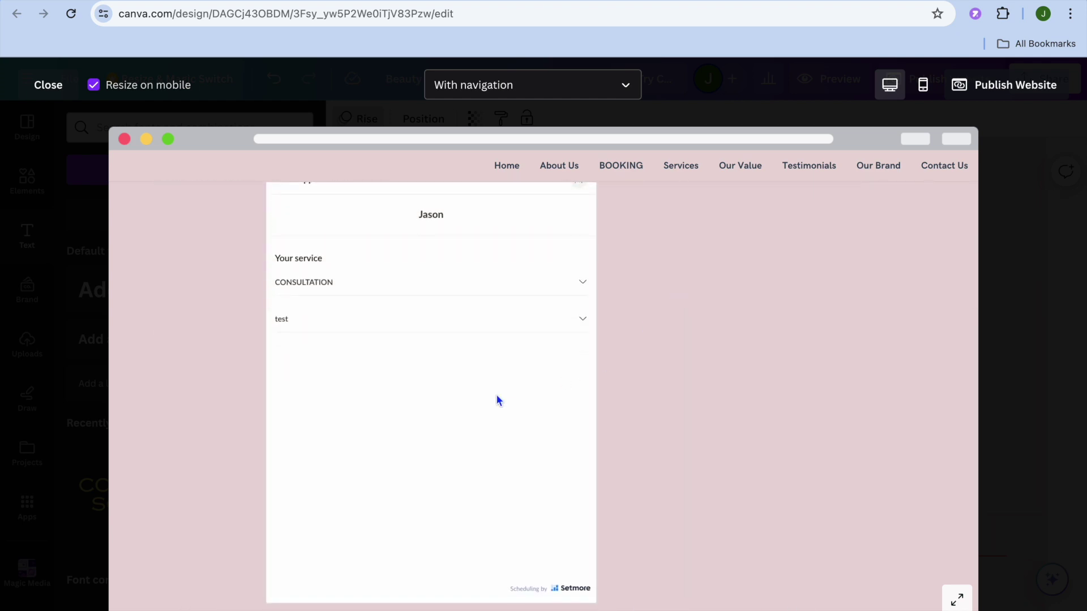
Test the previewed booking form by choosing the 30 Minutes Meeting service under CONSULTATION, and close the preview
click(448, 283)
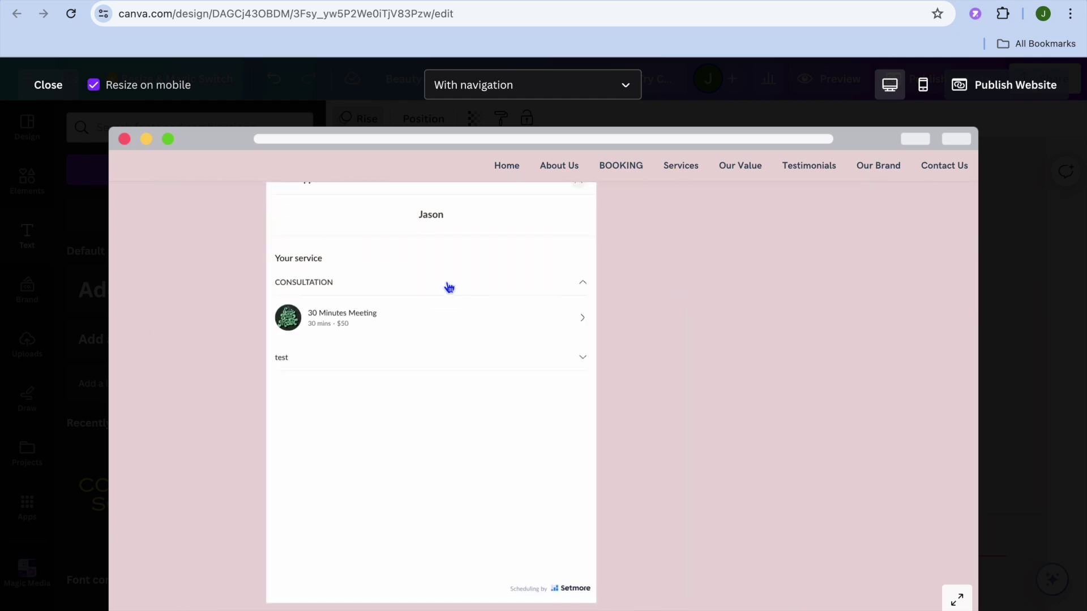
click(500, 328)
scroll(498, 326, up, 2)
scroll(576, 476, down, 2)
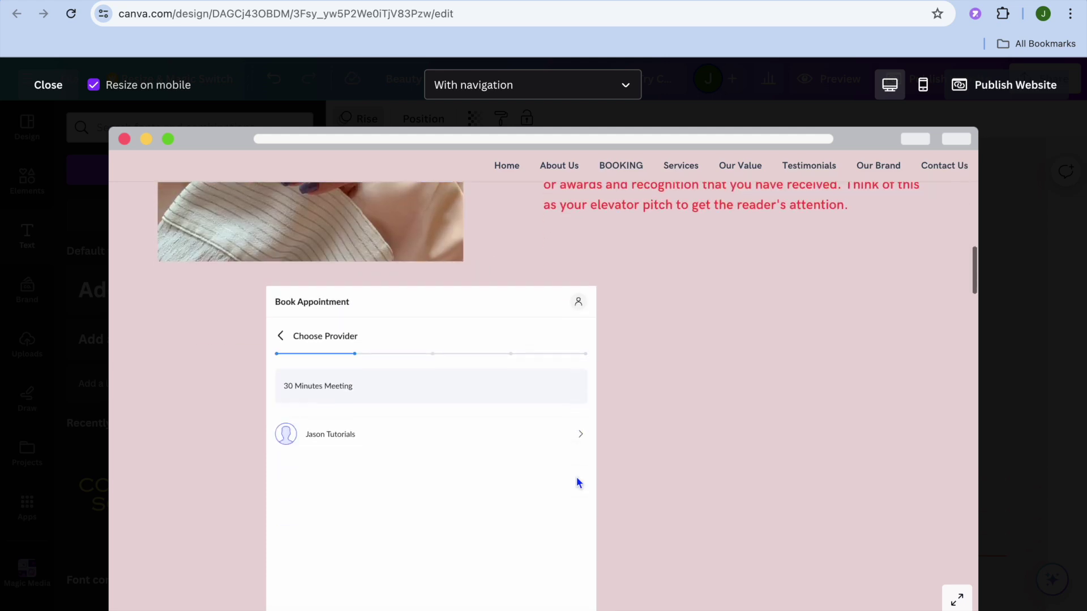
scroll(576, 477, down, 4)
scroll(576, 477, up, 5)
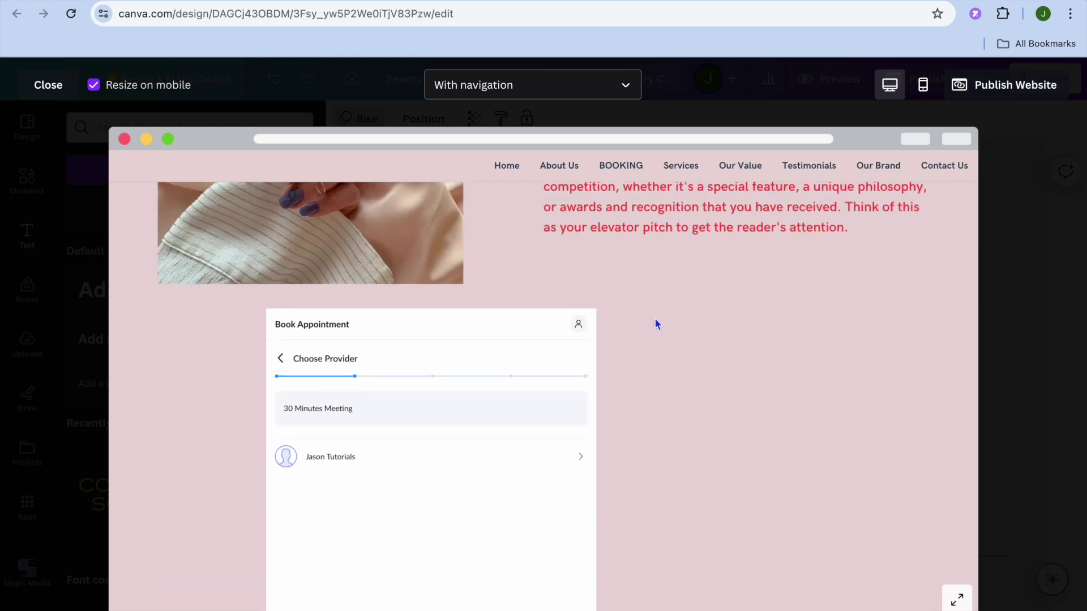
click(52, 88)
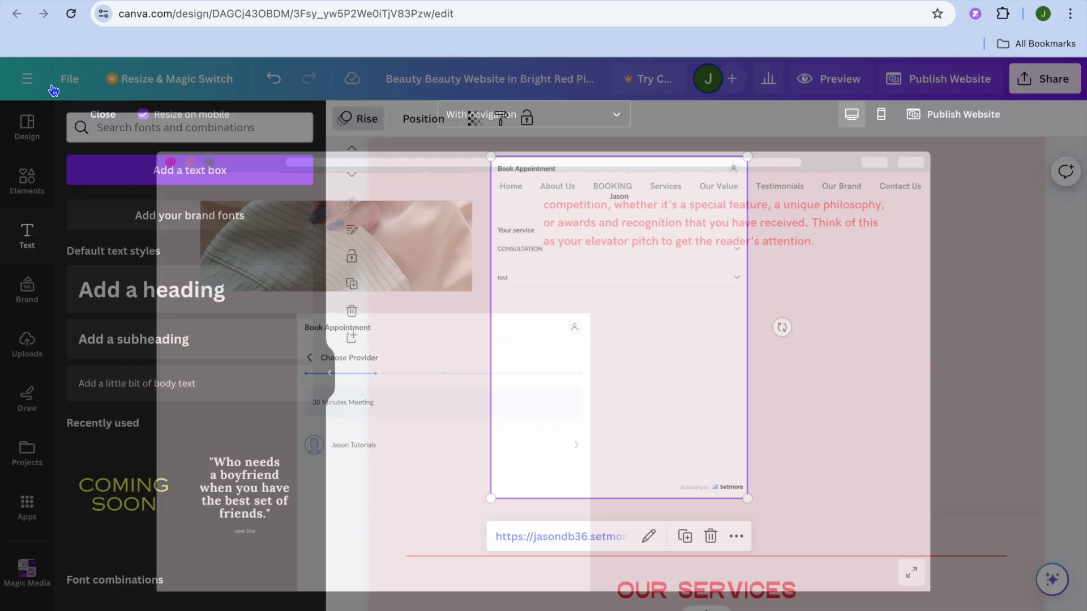
Look over the Services section, check the share options of the 15 Minutes Meeting service in Setmore, and return to Canva
scroll(526, 335, up, 2)
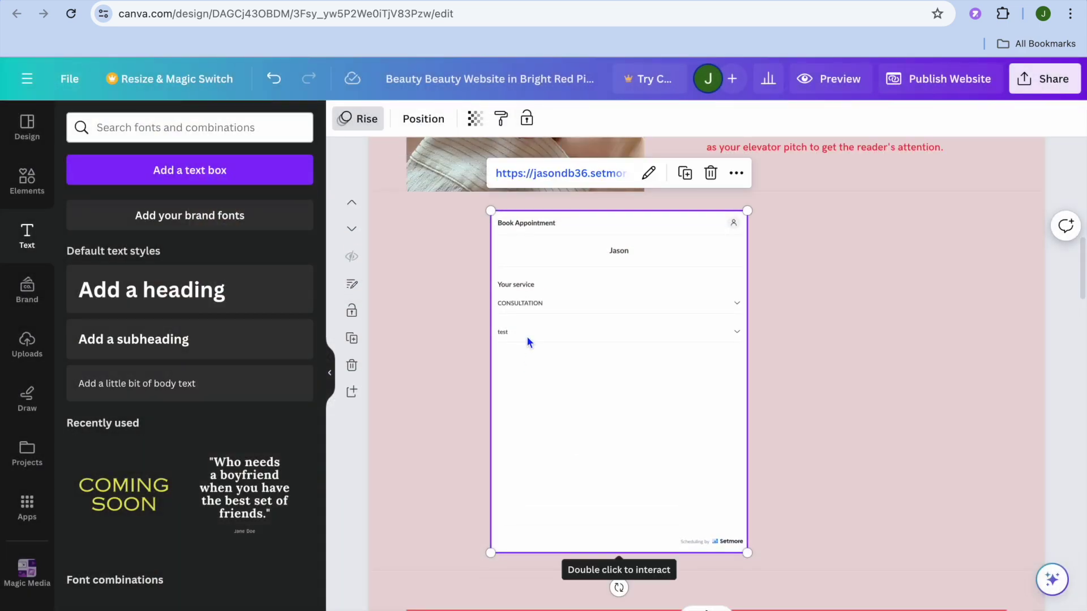
scroll(527, 335, down, 2)
scroll(526, 341, down, 3)
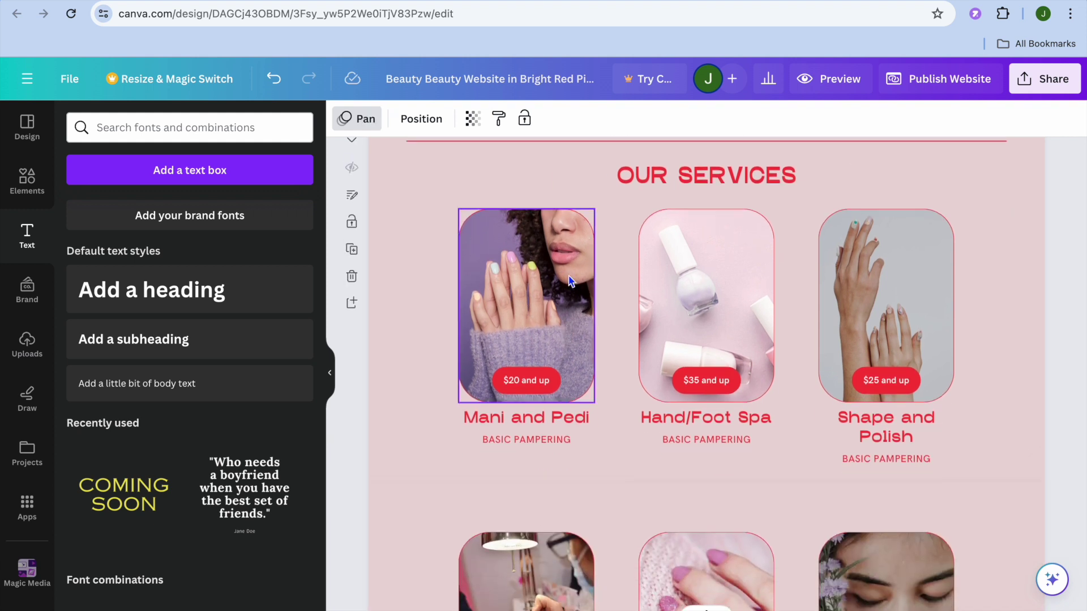
scroll(568, 275, up, 2)
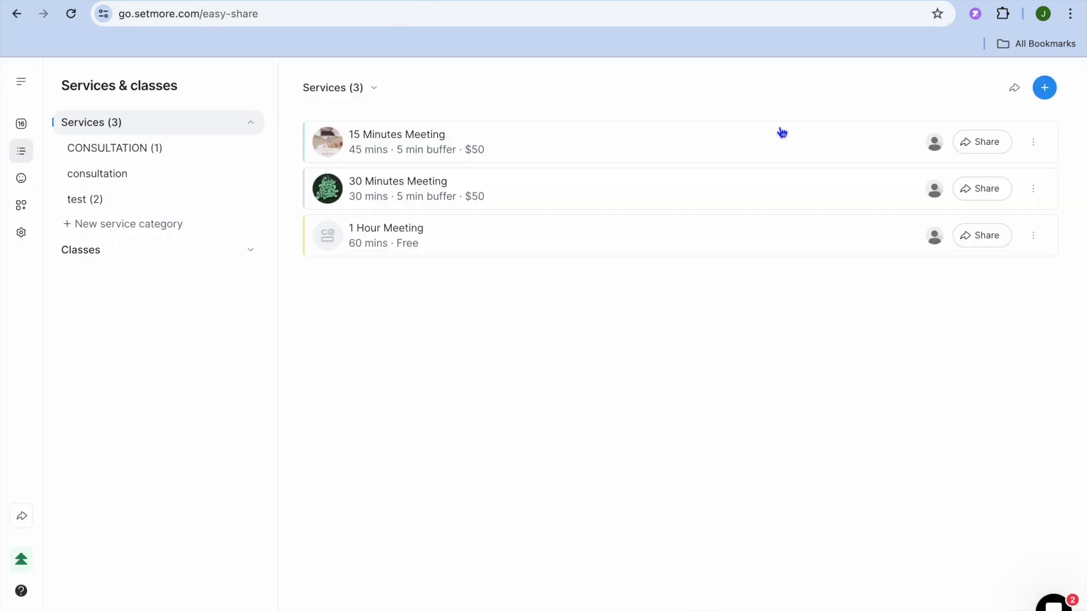
click(968, 145)
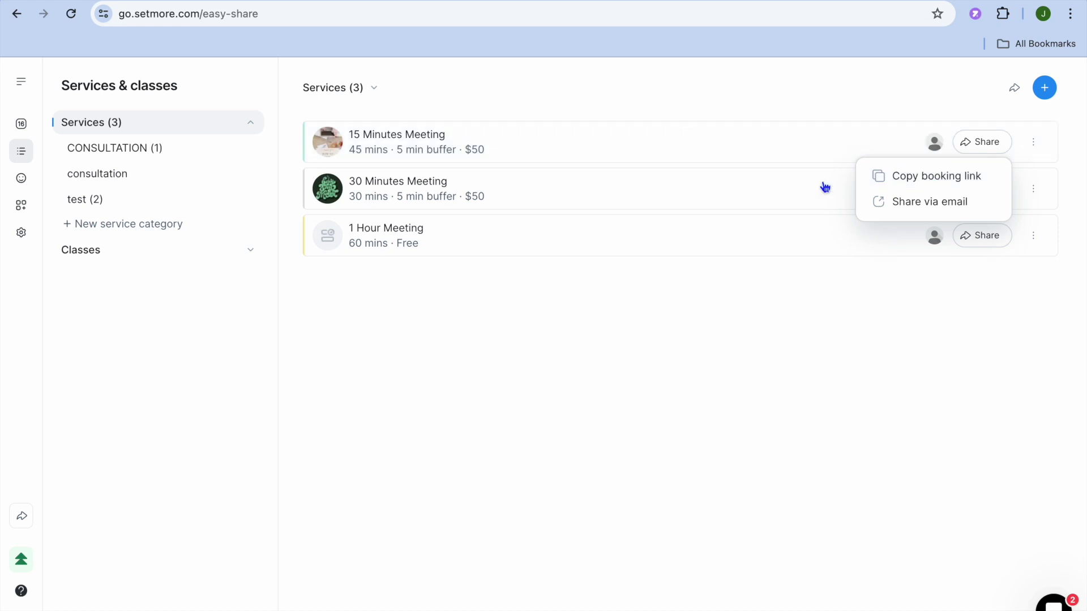
click(279, 4)
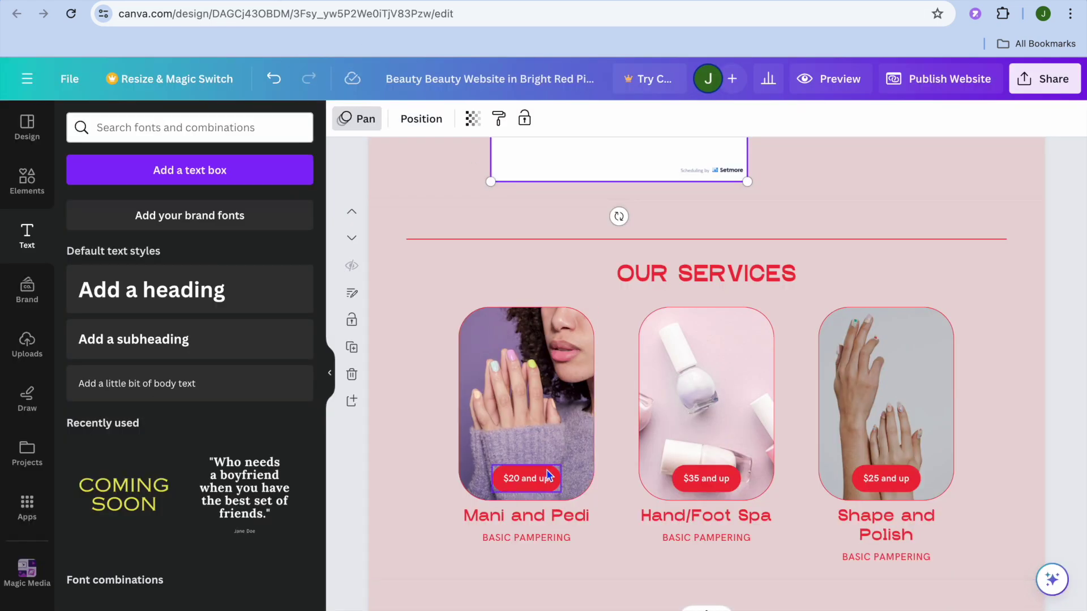
Link the "$20 and up" price label on the Mani and Pedi photo to the copied Setmore booking address
scroll(547, 474, down, 5)
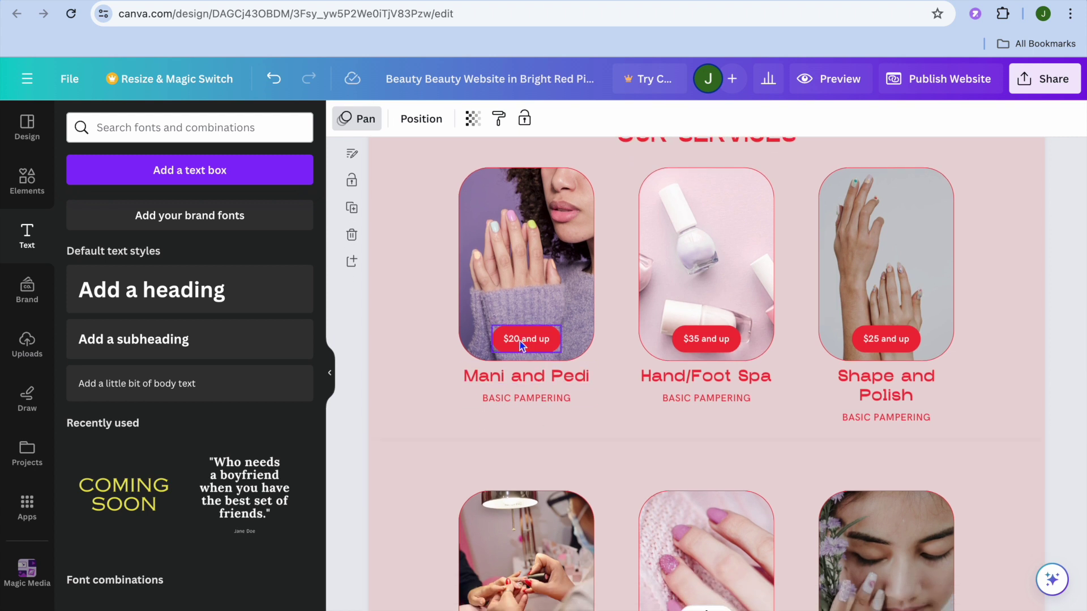
click(522, 347)
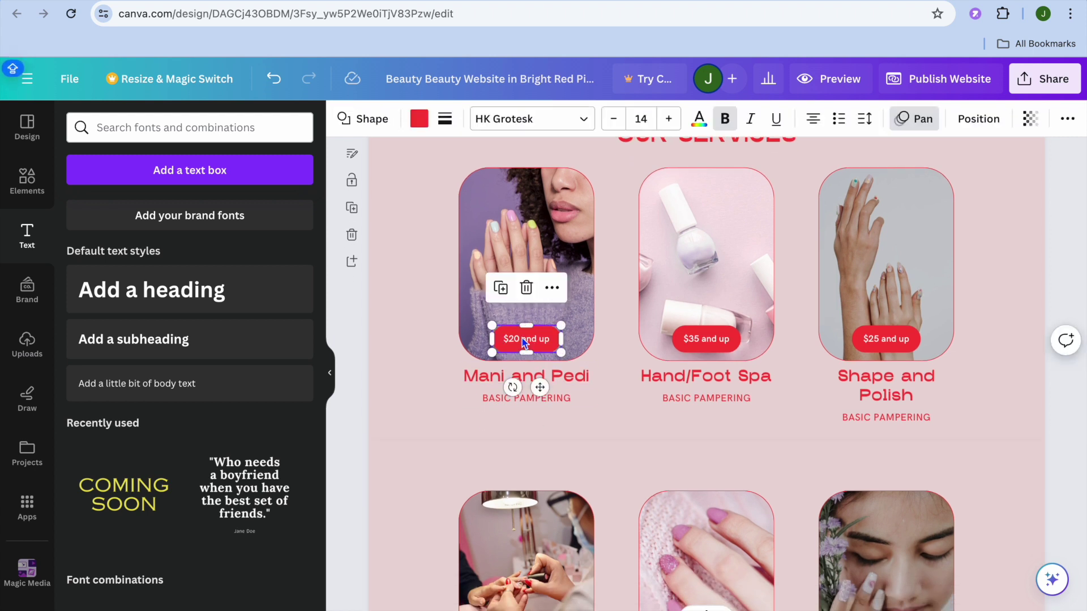
click(552, 289)
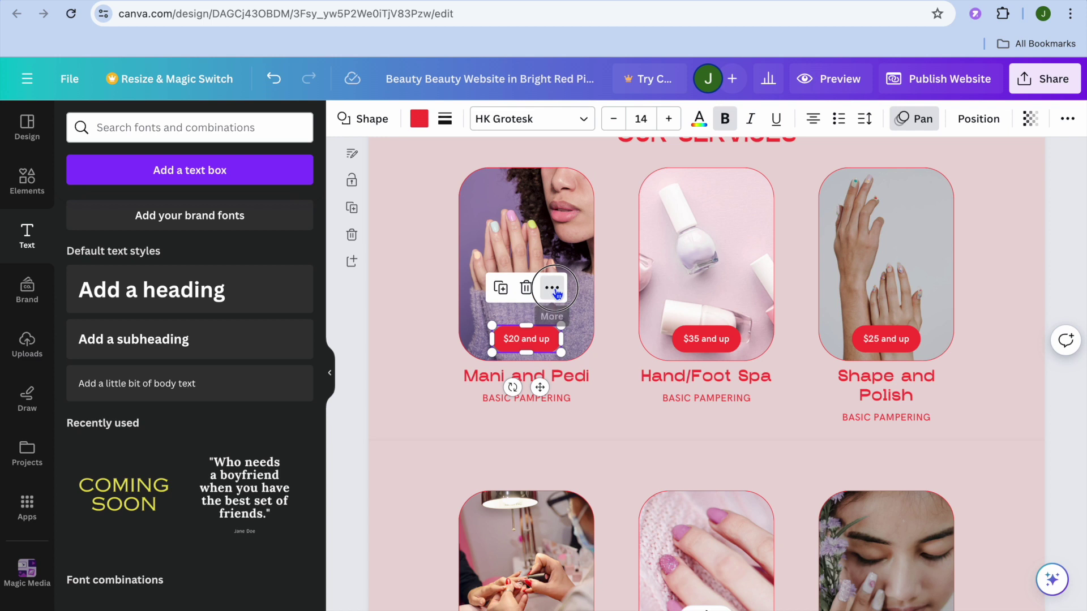
click(621, 433)
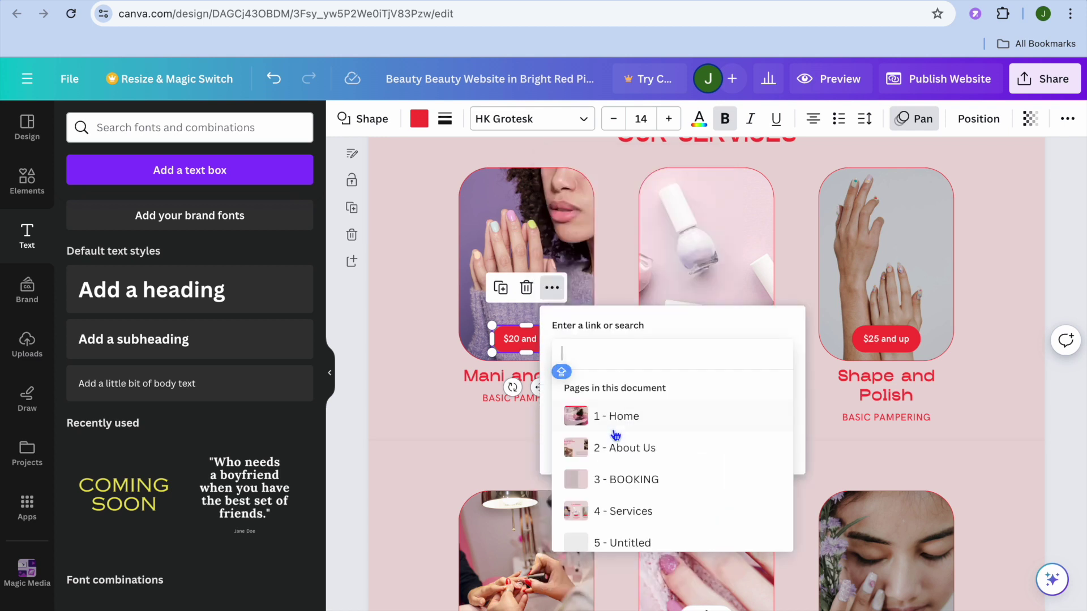
right_click(628, 359)
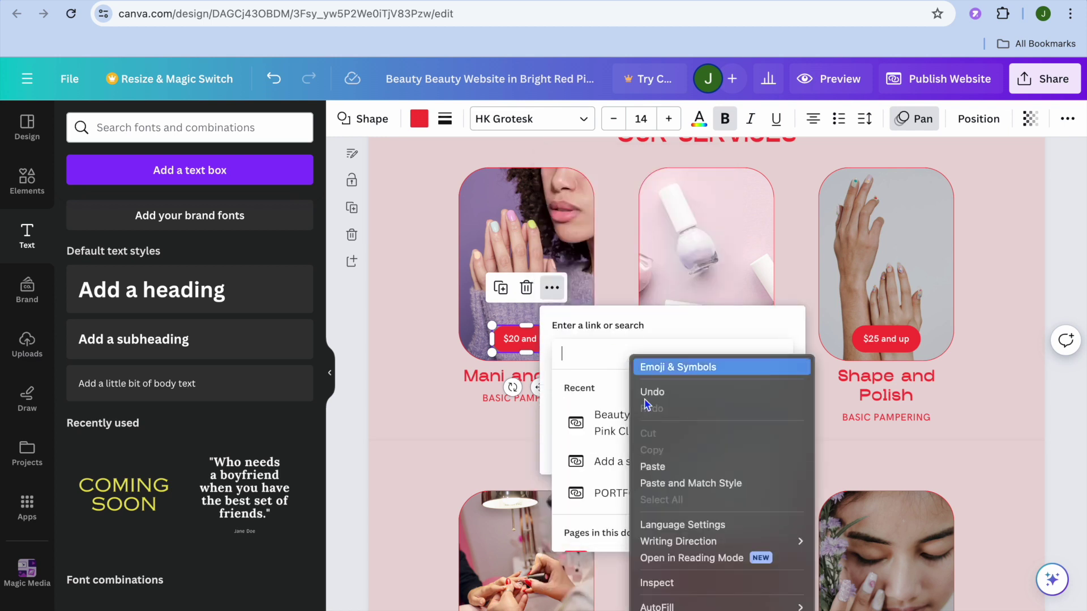
click(649, 460)
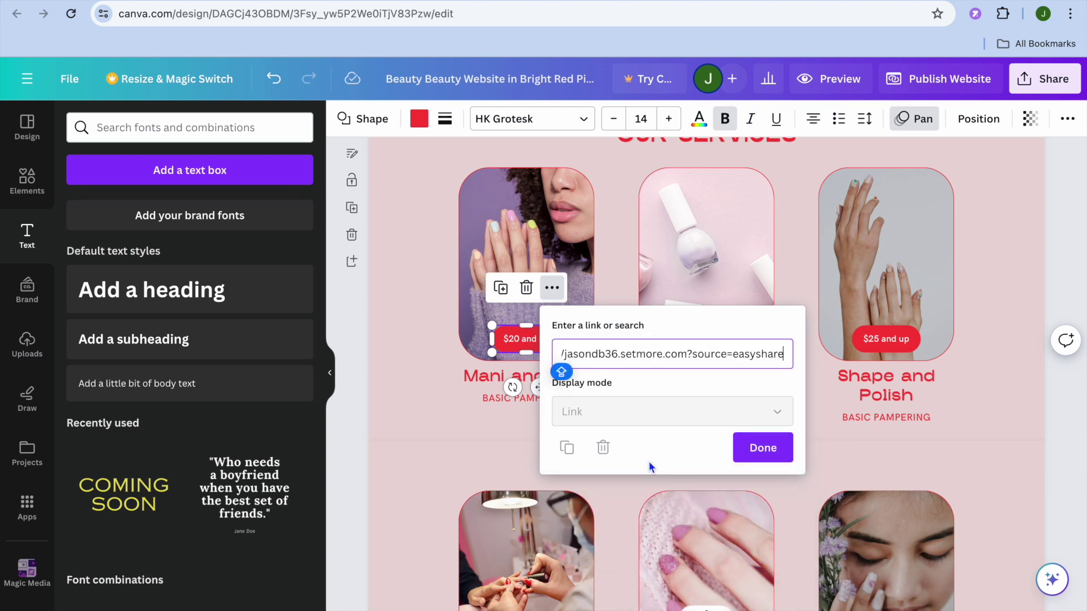
click(760, 450)
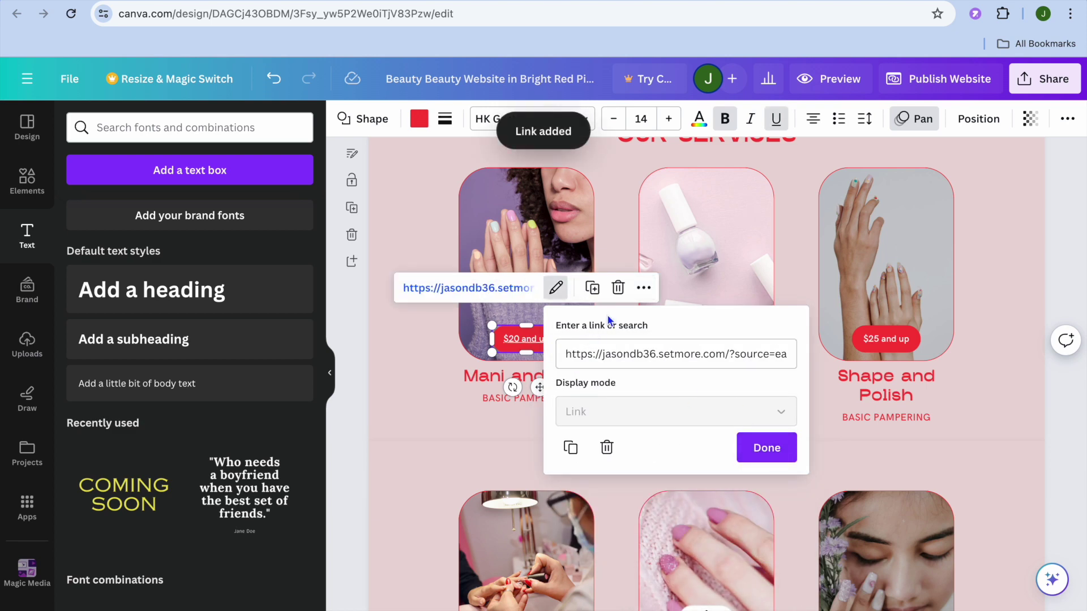
click(613, 233)
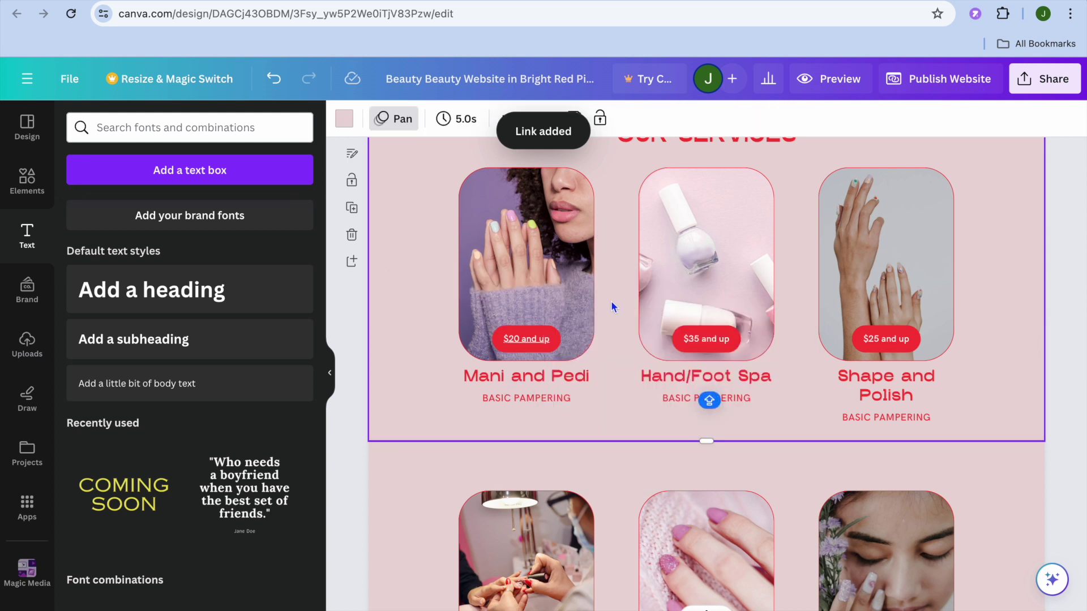
click(506, 344)
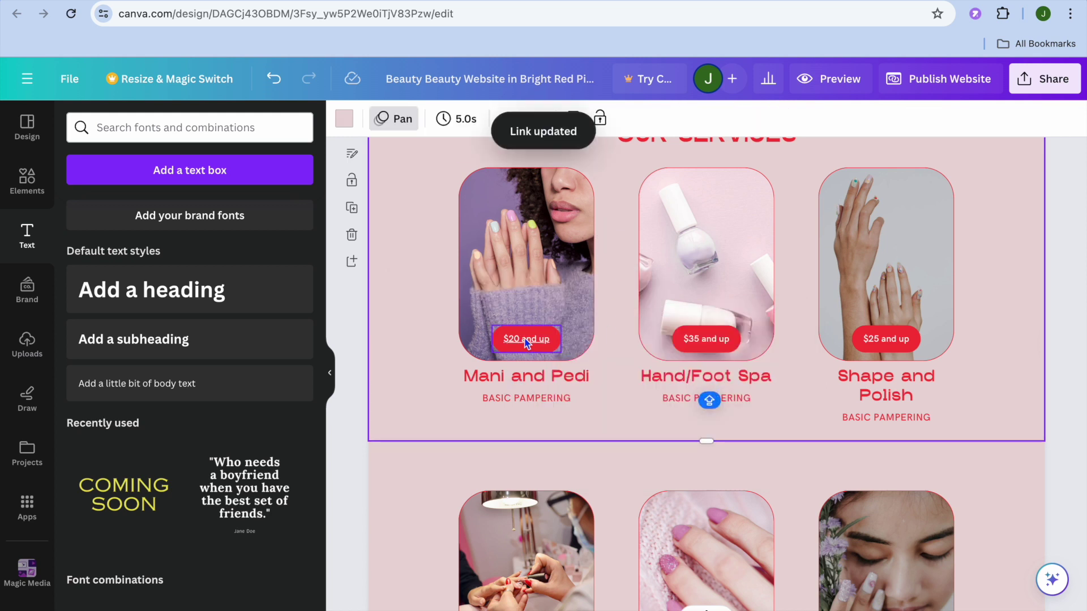
Link the Paraffin Treatment photo to the document page "3 - BOOKING"
scroll(526, 343, down, 5)
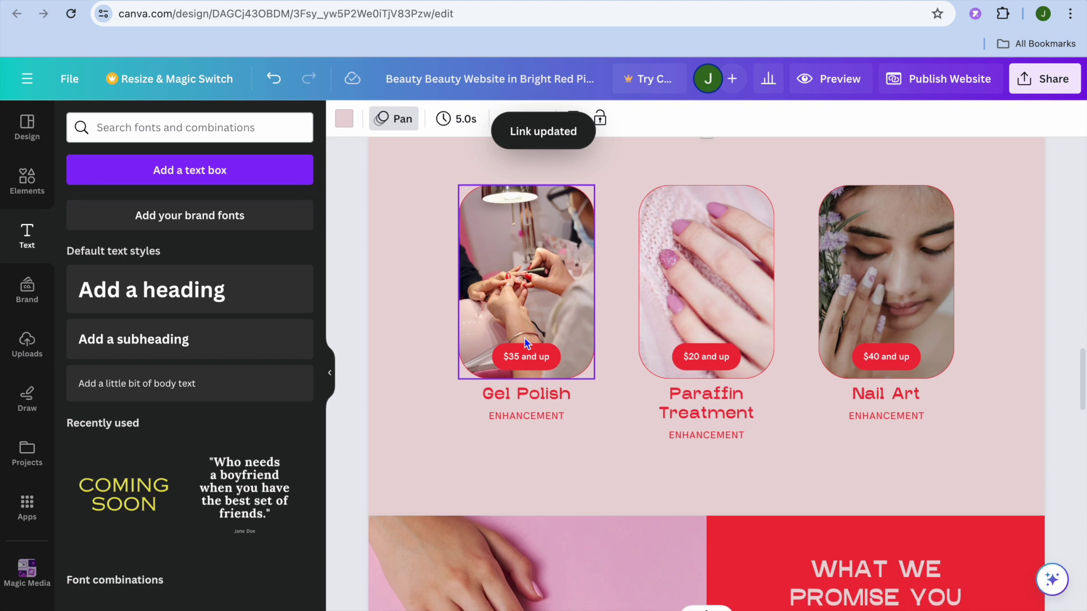
scroll(524, 339, down, 2)
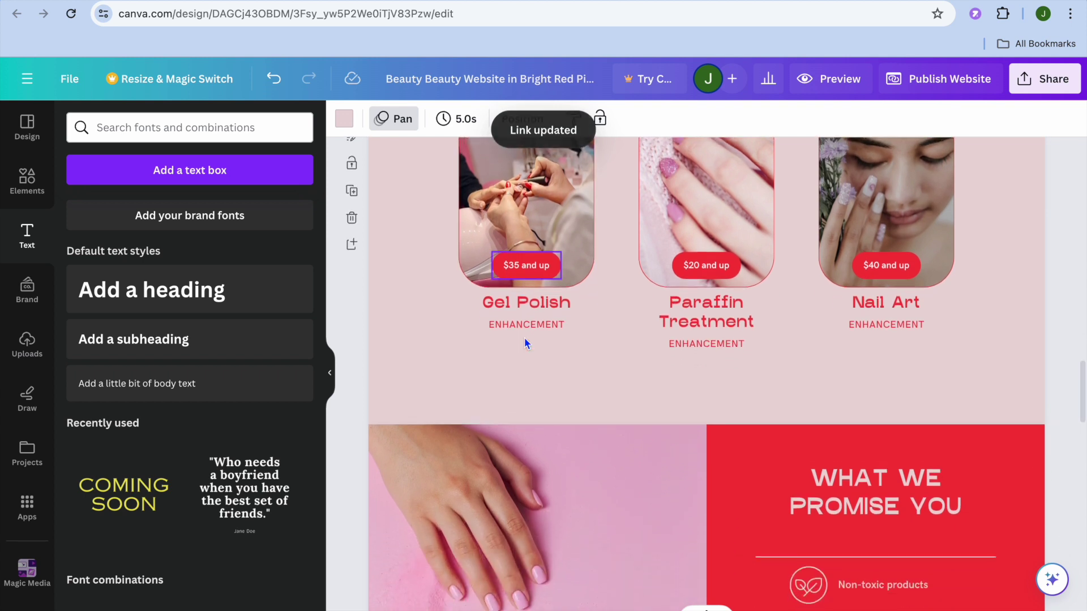
click(702, 208)
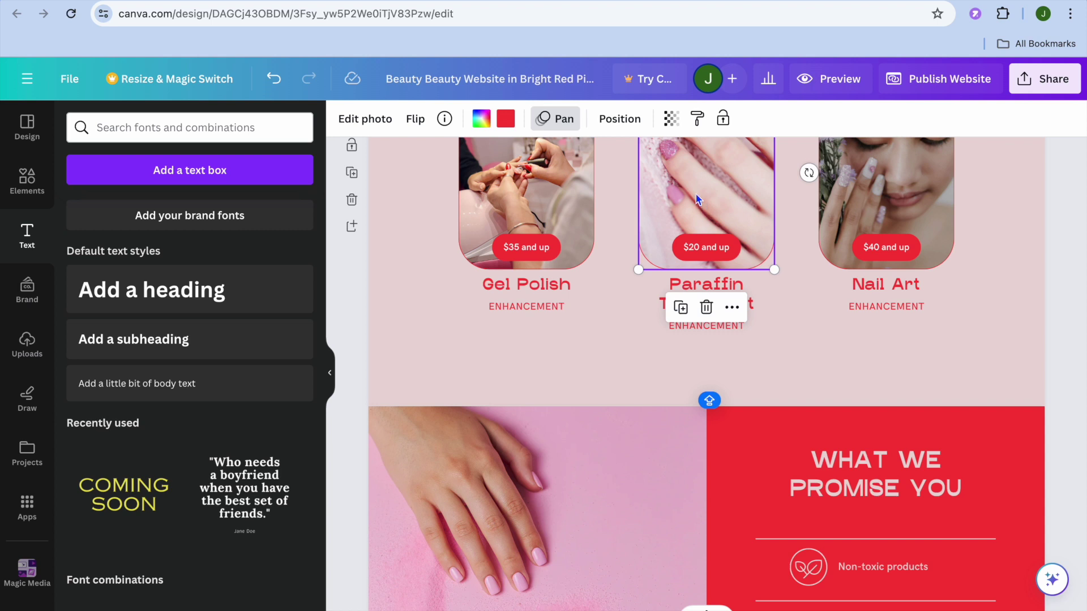
click(732, 307)
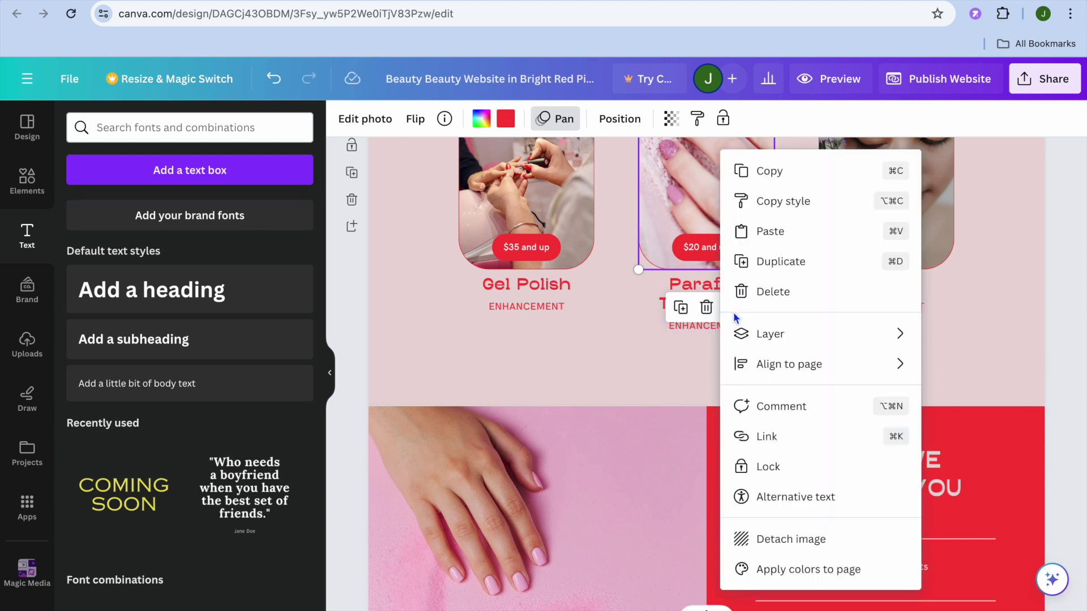
click(800, 442)
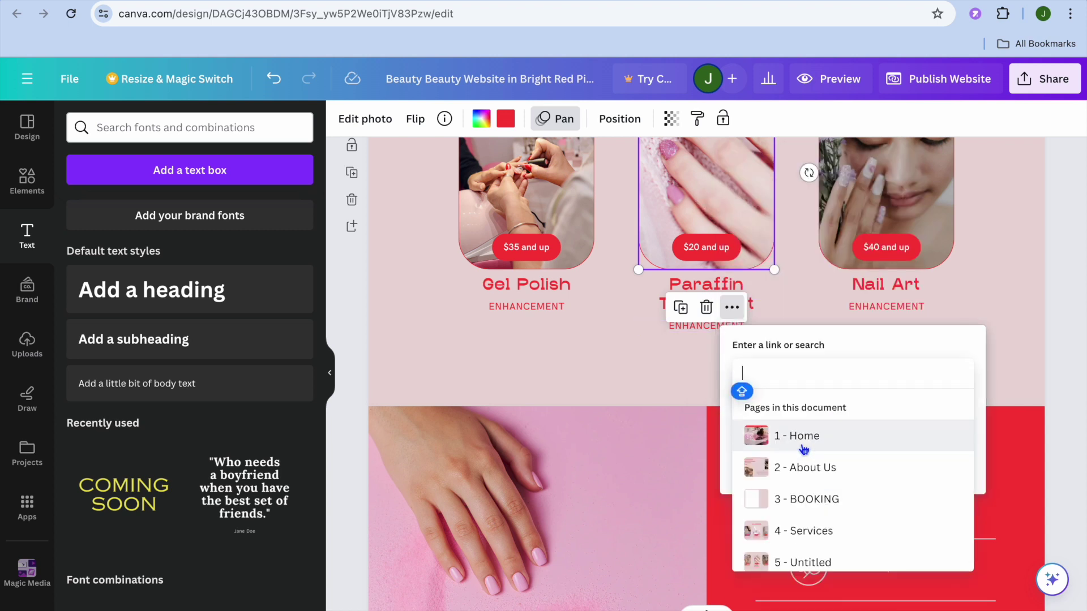
right_click(779, 380)
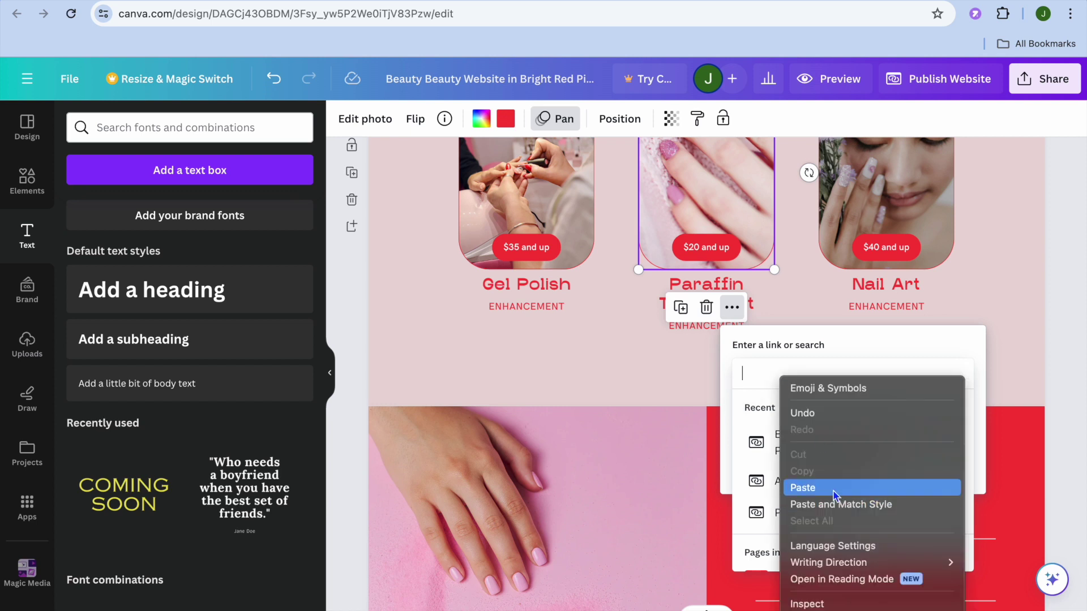
click(757, 399)
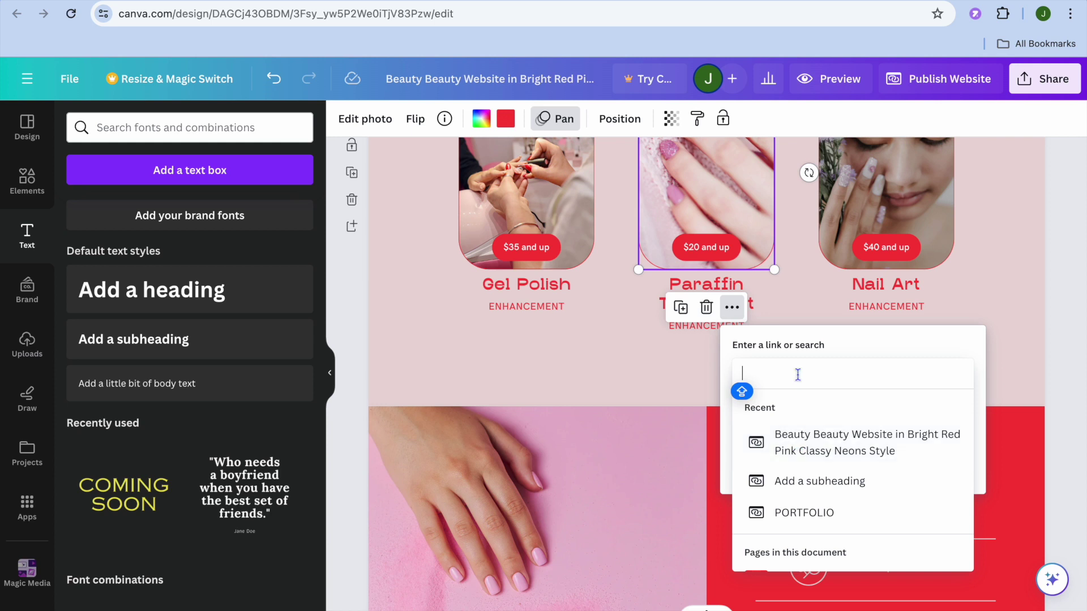
scroll(813, 439, down, 4)
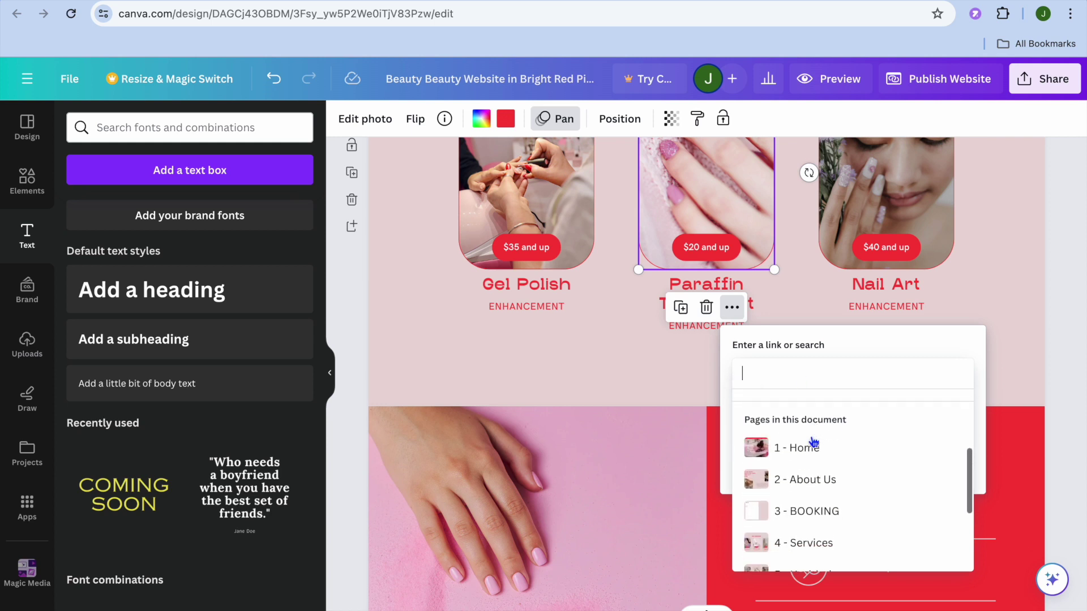
scroll(810, 441, down, 2)
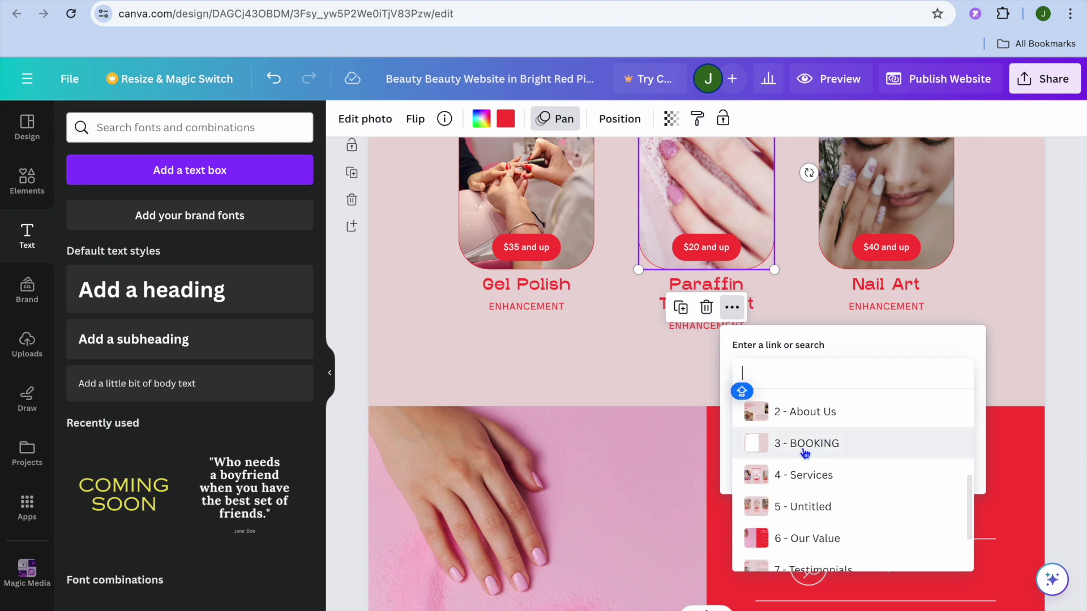
click(803, 447)
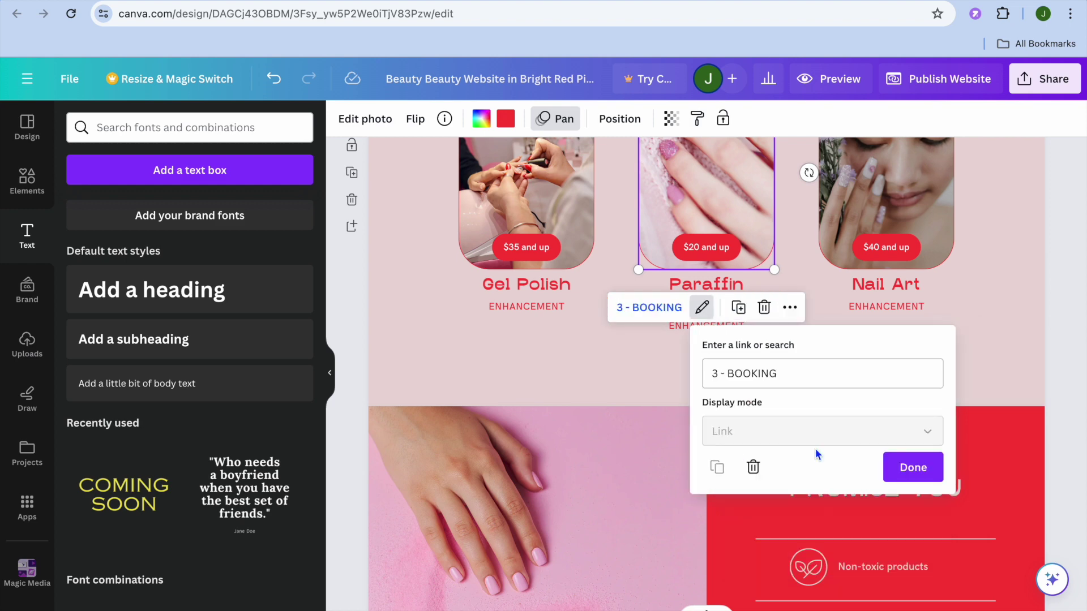
click(913, 467)
click(769, 356)
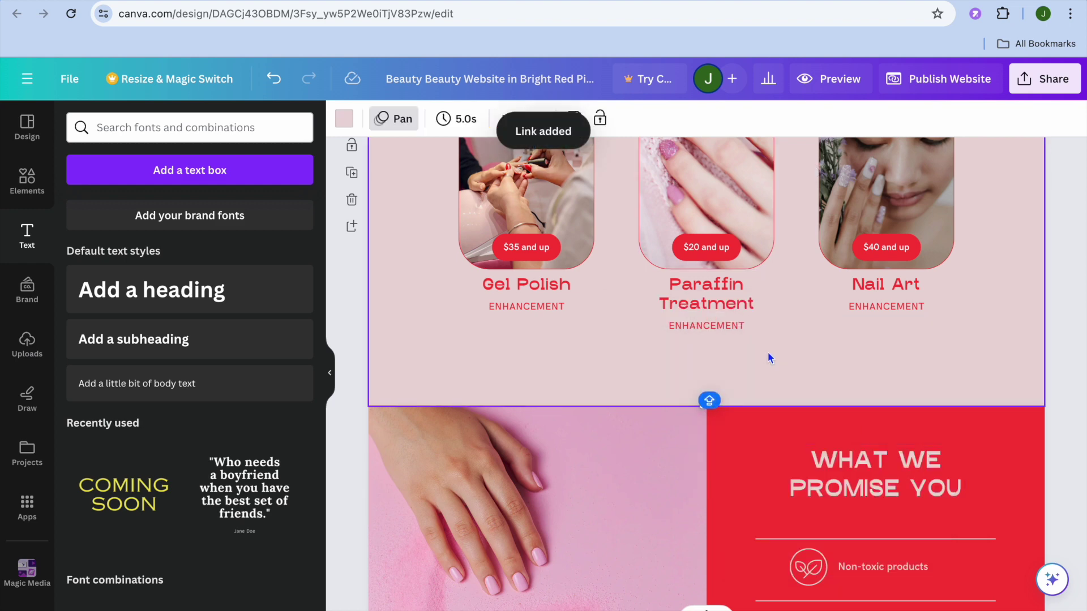
scroll(768, 353, down, 15)
scroll(771, 358, down, 5)
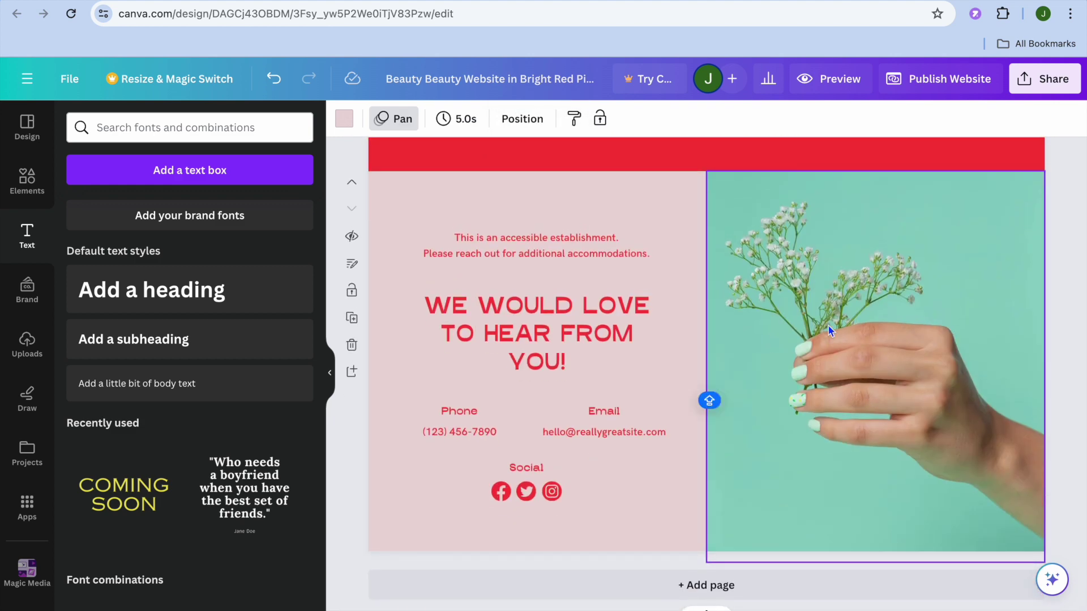
scroll(819, 385, up, 2)
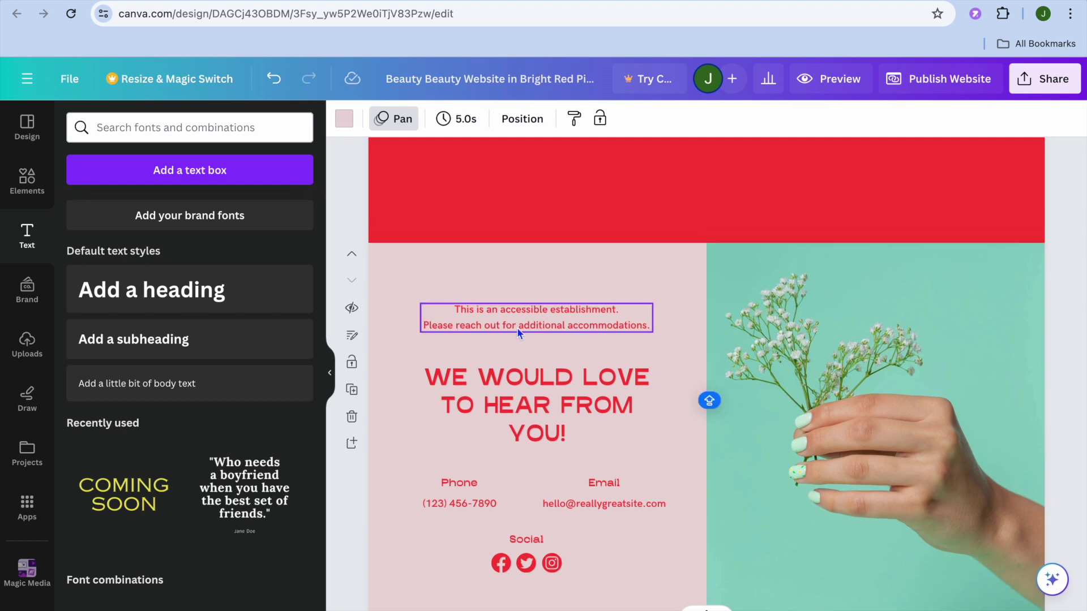
scroll(613, 375, up, 15)
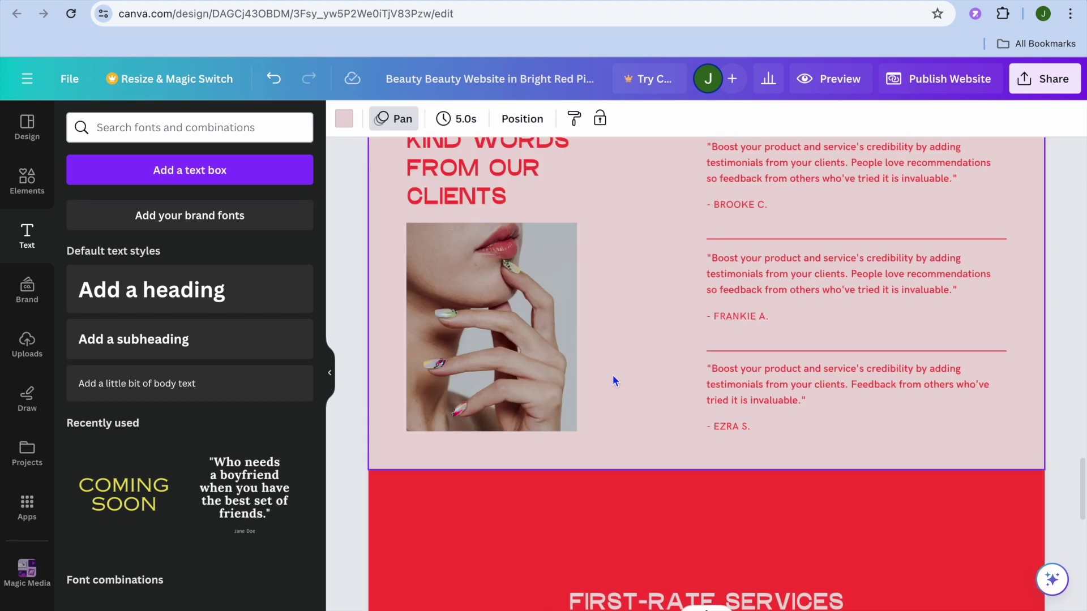
Preview the website from the top of the home page and test the BOOKING and Services navigation links
scroll(612, 374, up, 10)
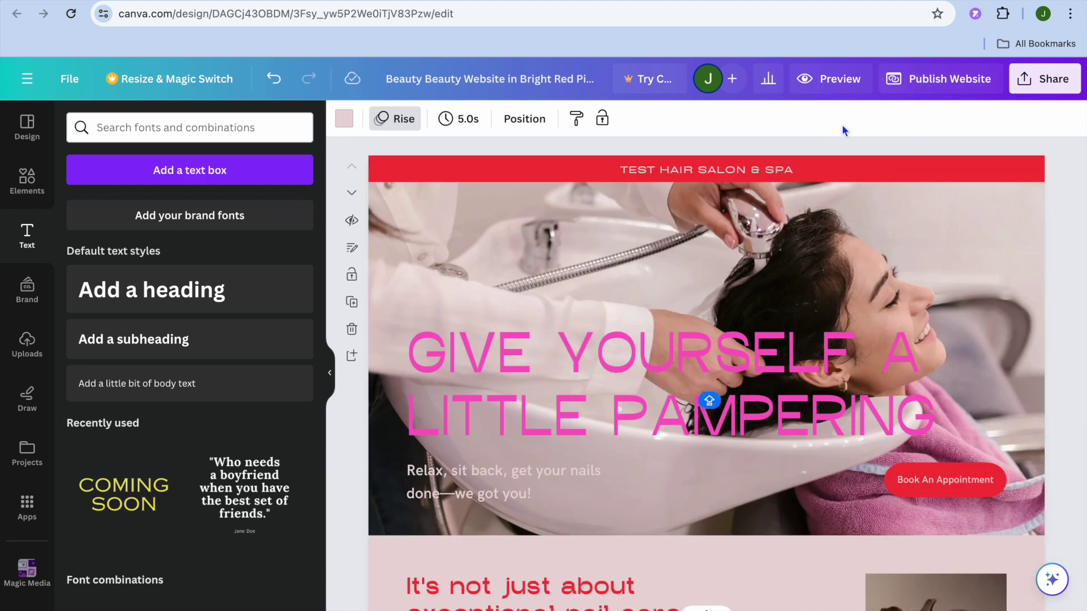
click(829, 85)
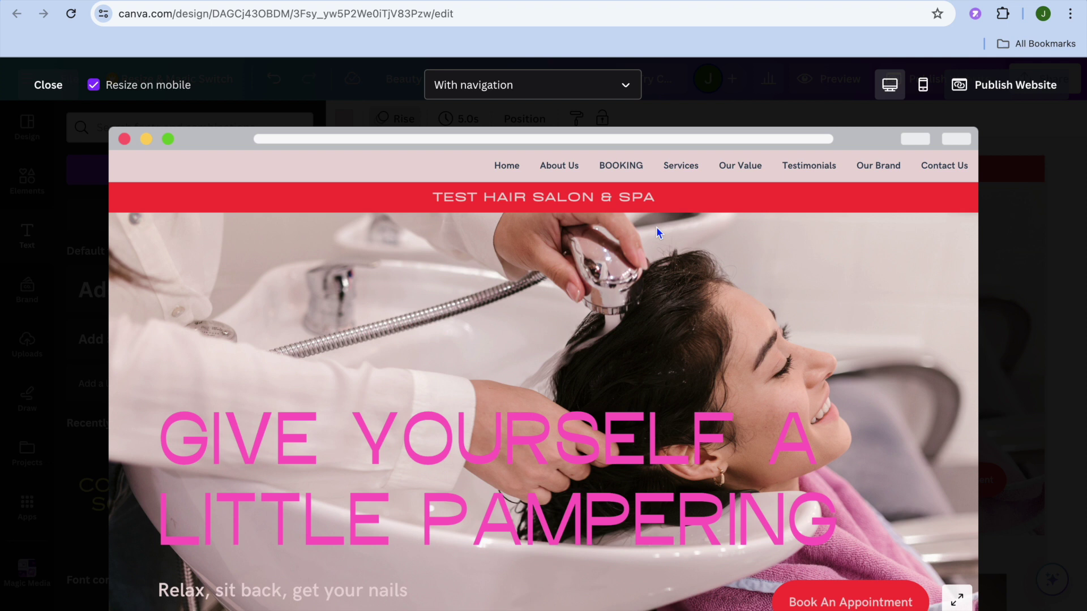
scroll(657, 232, down, 2)
scroll(657, 233, up, 2)
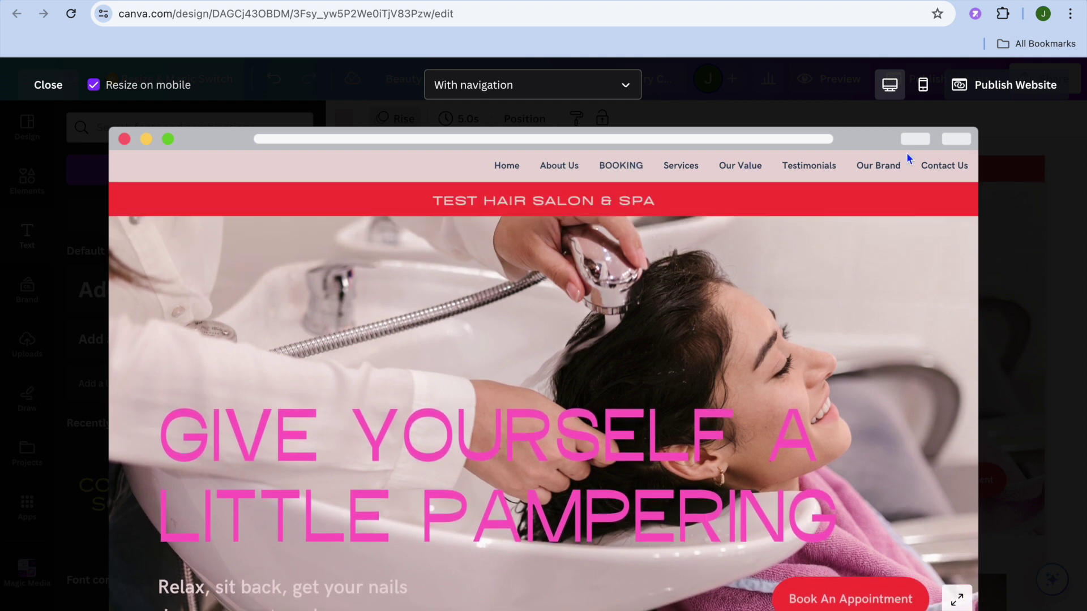
click(619, 177)
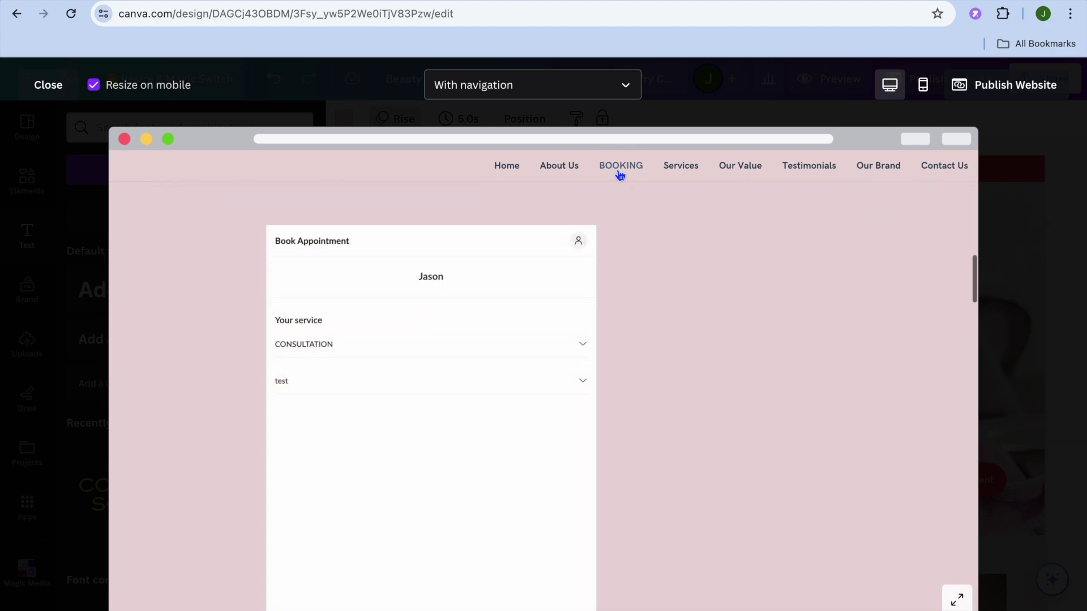
click(692, 174)
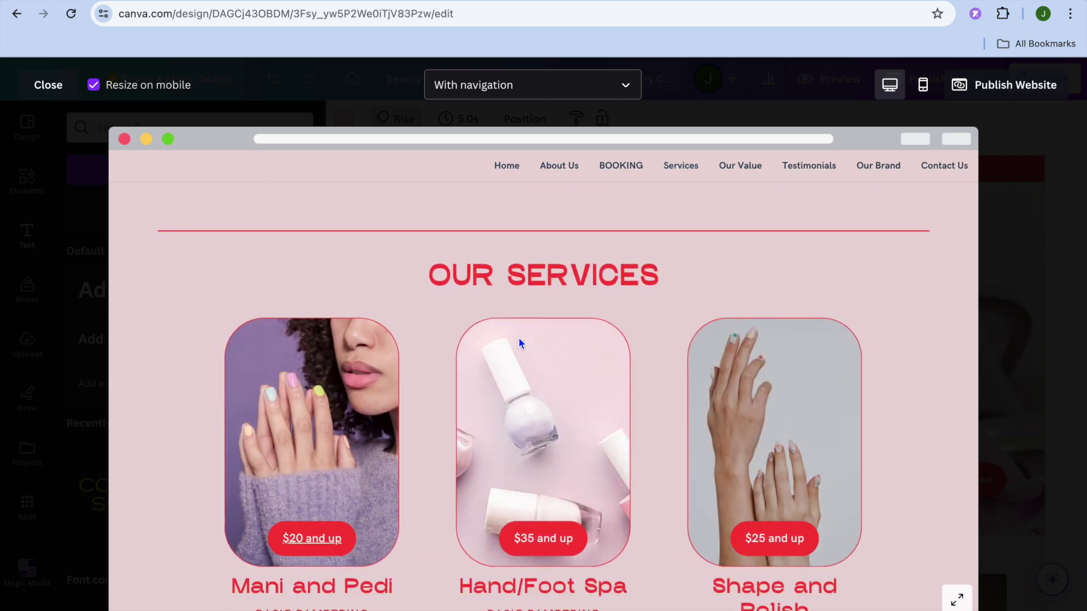
Test the Mani and Pedi "$20 and up" link, close the opened booking page, and test the Paraffin Treatment photo's link in the preview
click(319, 549)
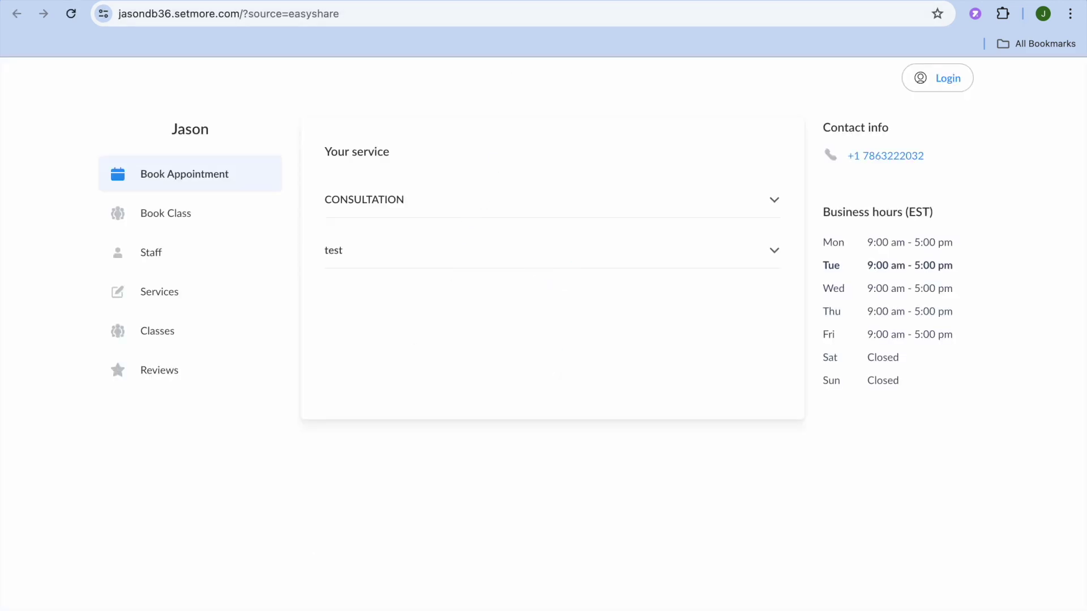
key(ctrl+w)
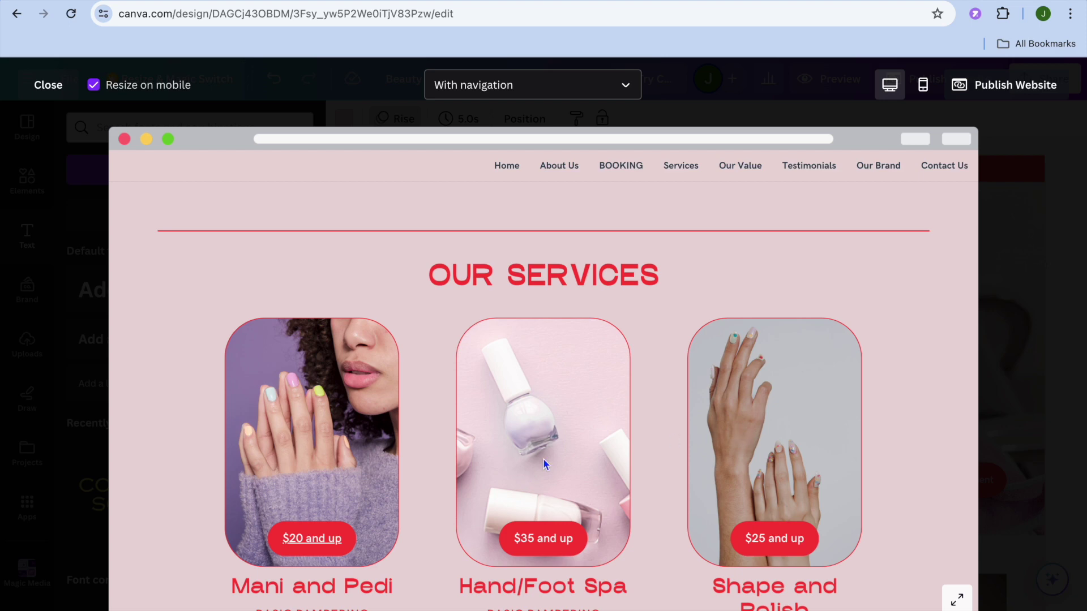
scroll(803, 420, down, 6)
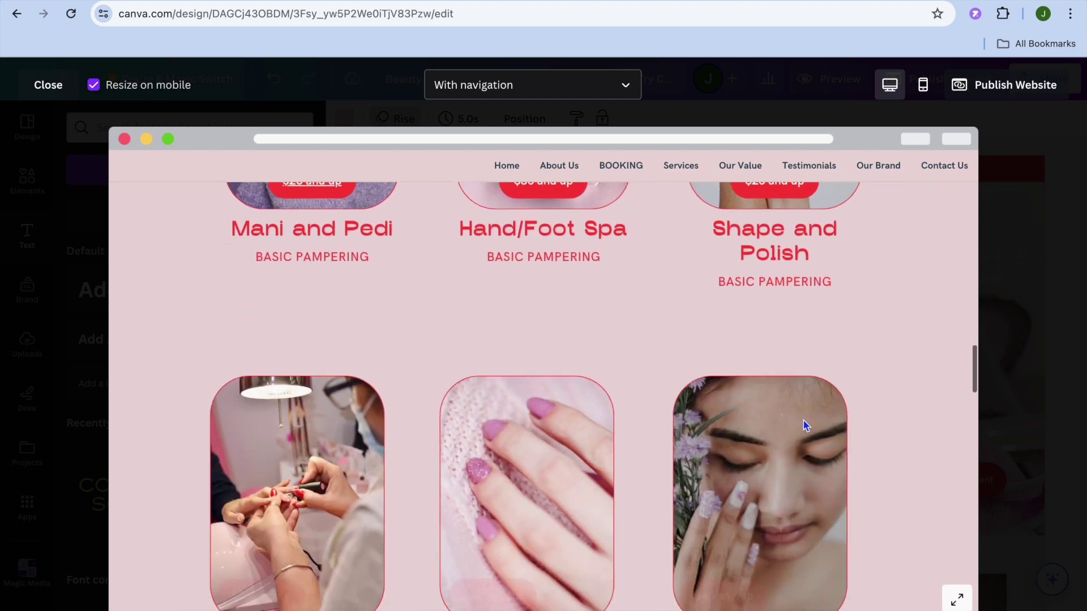
scroll(803, 420, down, 2)
click(584, 435)
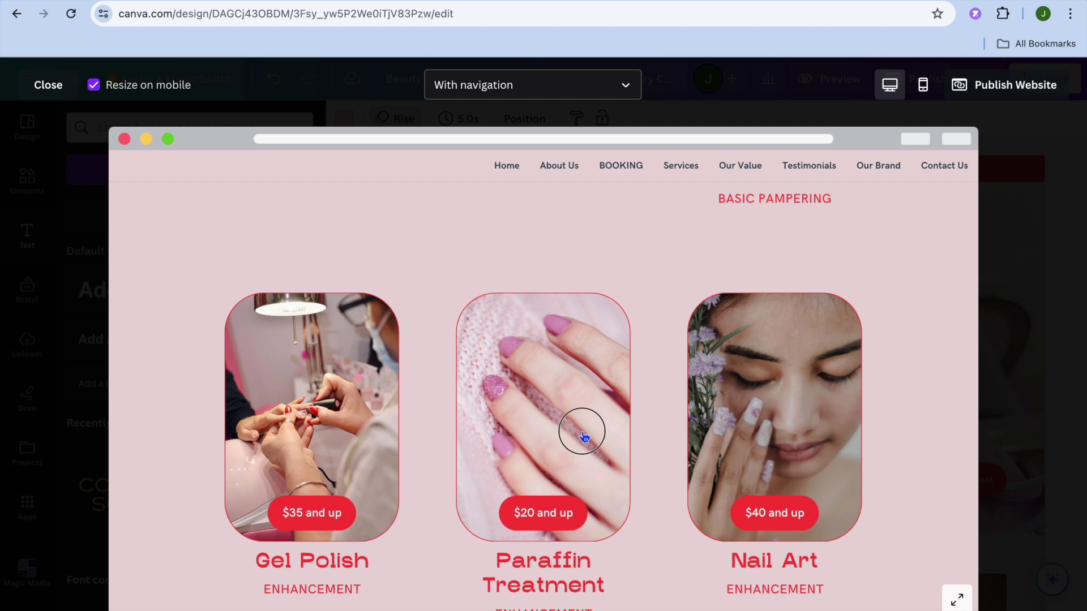